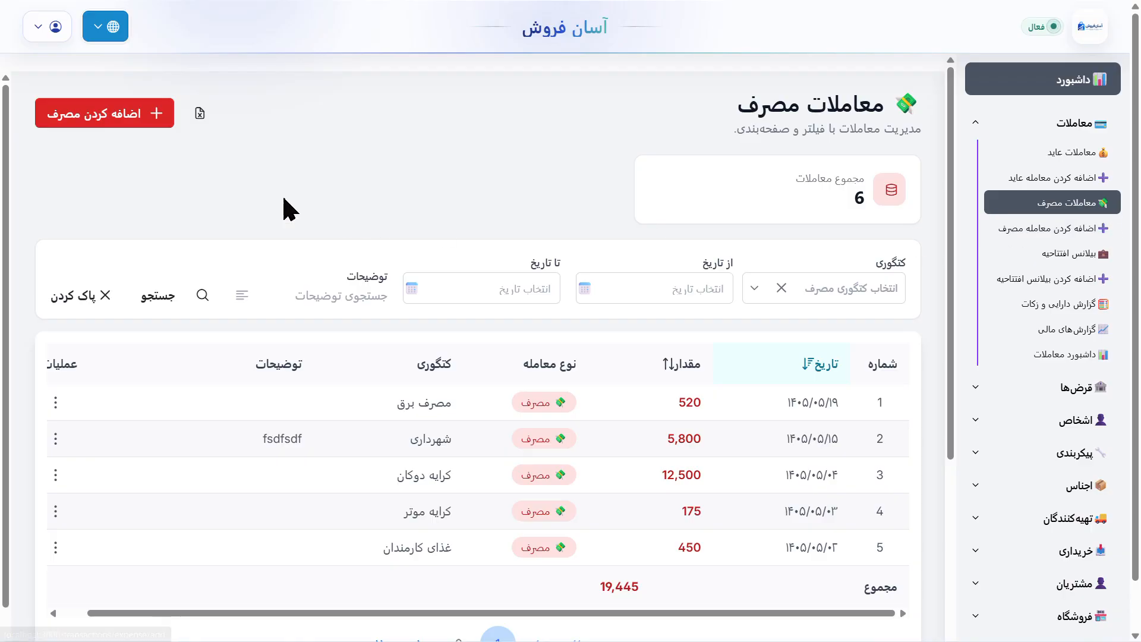
{"action": "left_click", "coordinate": [106, 120]}
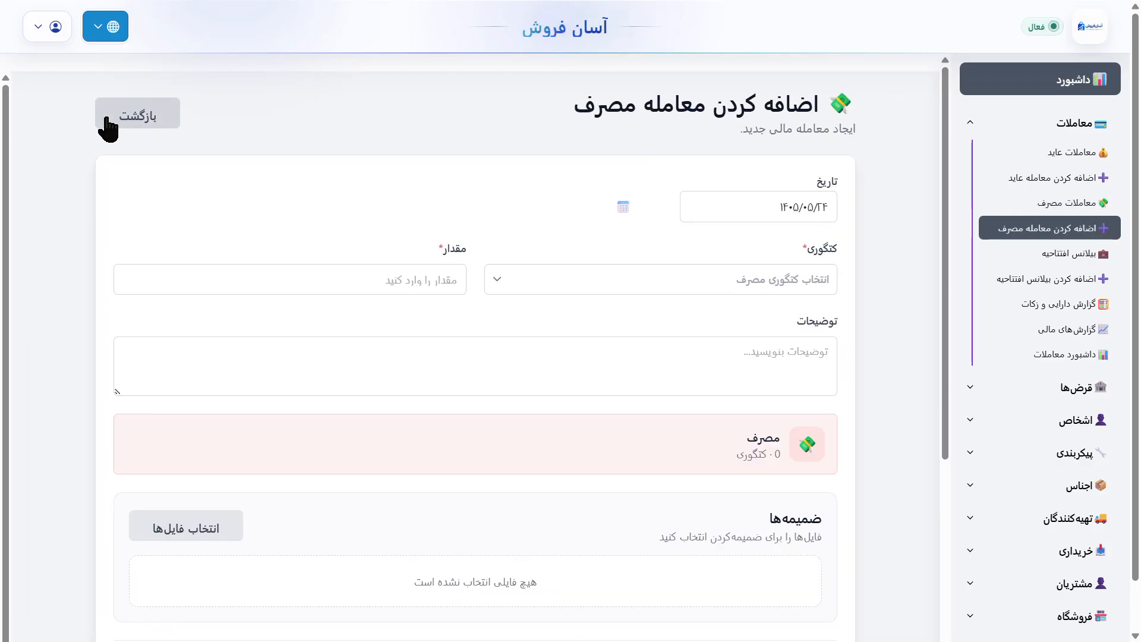
{"action": "left_click", "coordinate": [140, 118]}
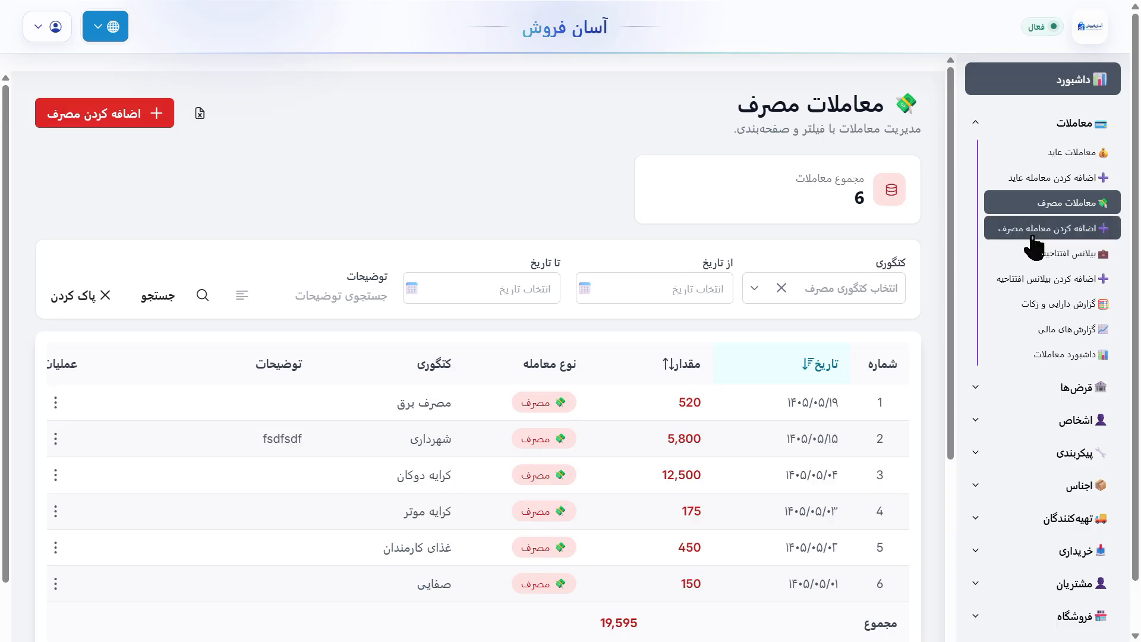
{"action": "left_click", "coordinate": [977, 126]}
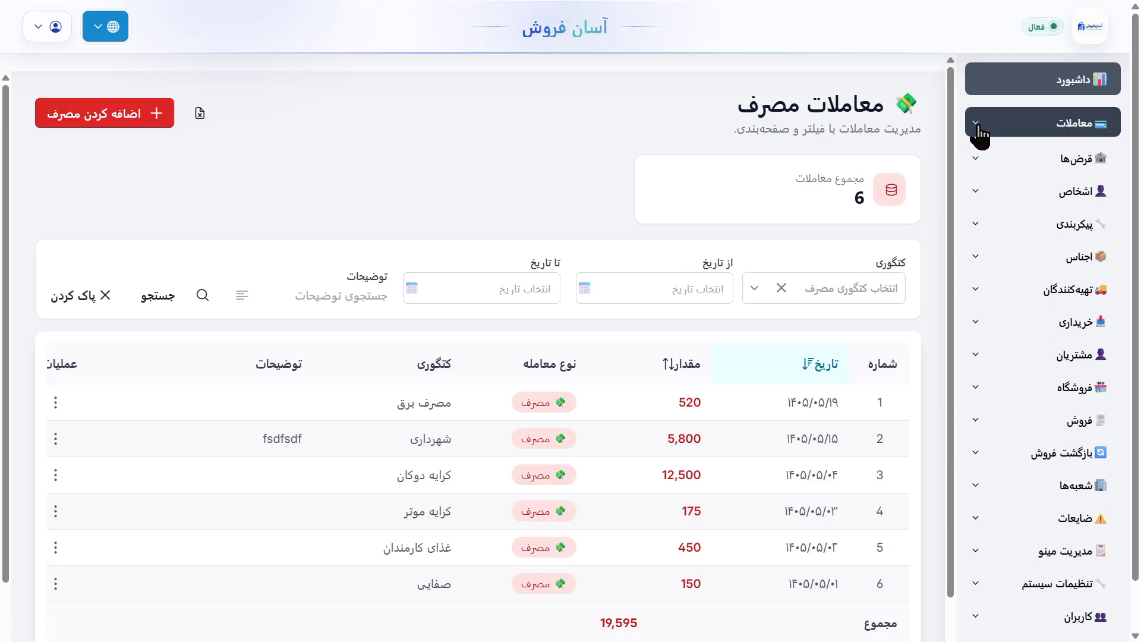
{"action": "left_click", "coordinate": [977, 126]}
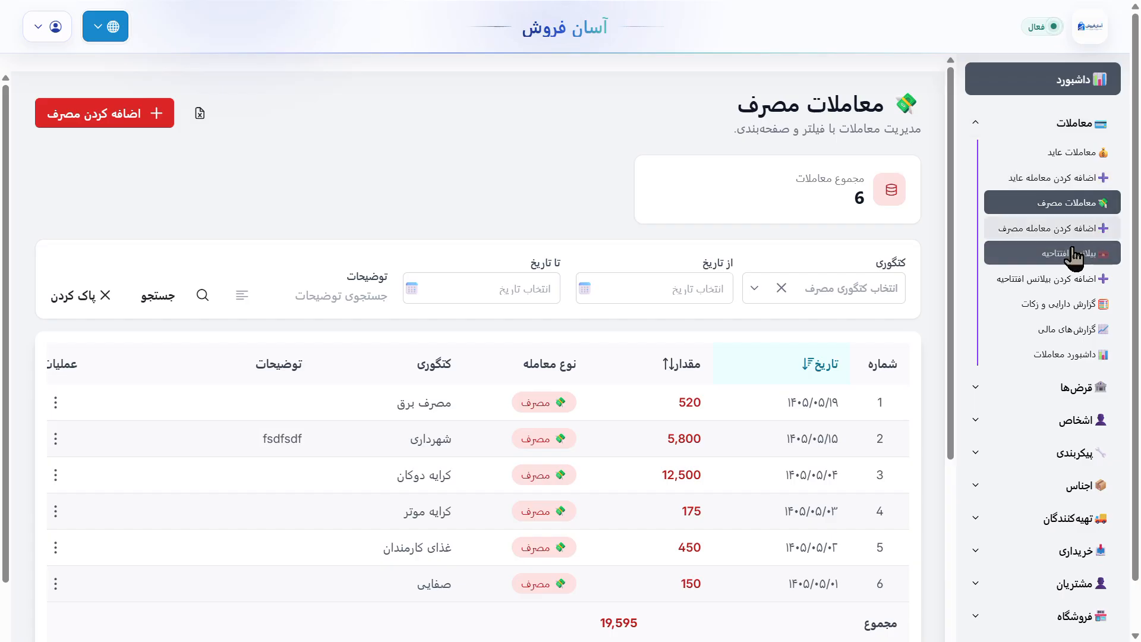
Step: Start a new expense transaction and set its date to ۱۴۰۵/۰۵/۲۳
{"action": "left_click", "coordinate": [1035, 235]}
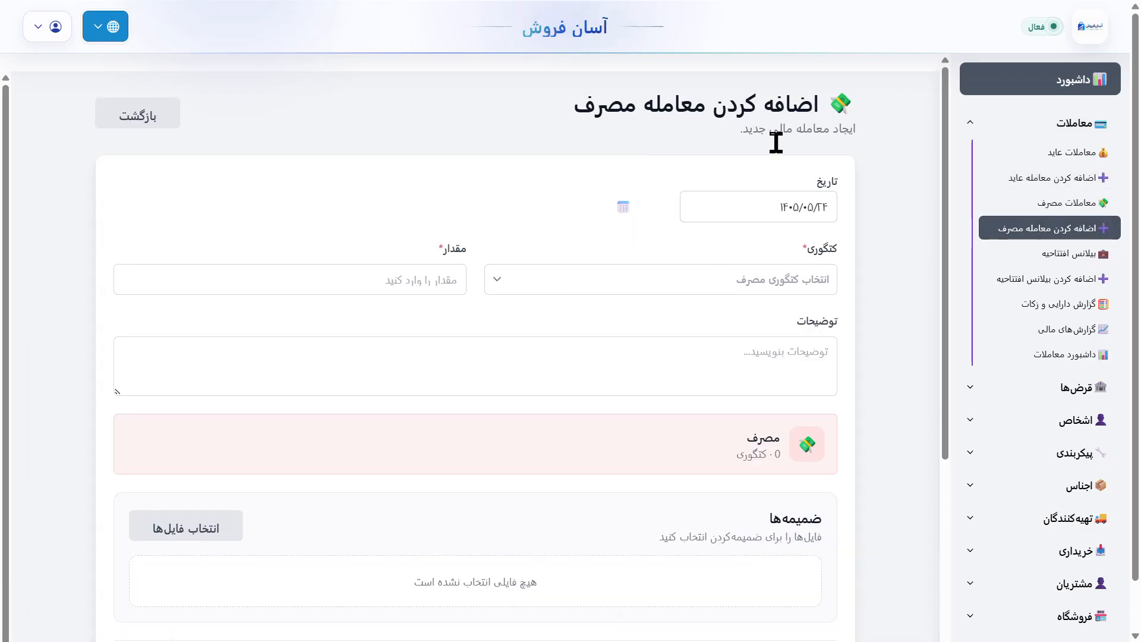
{"action": "left_click", "coordinate": [743, 206]}
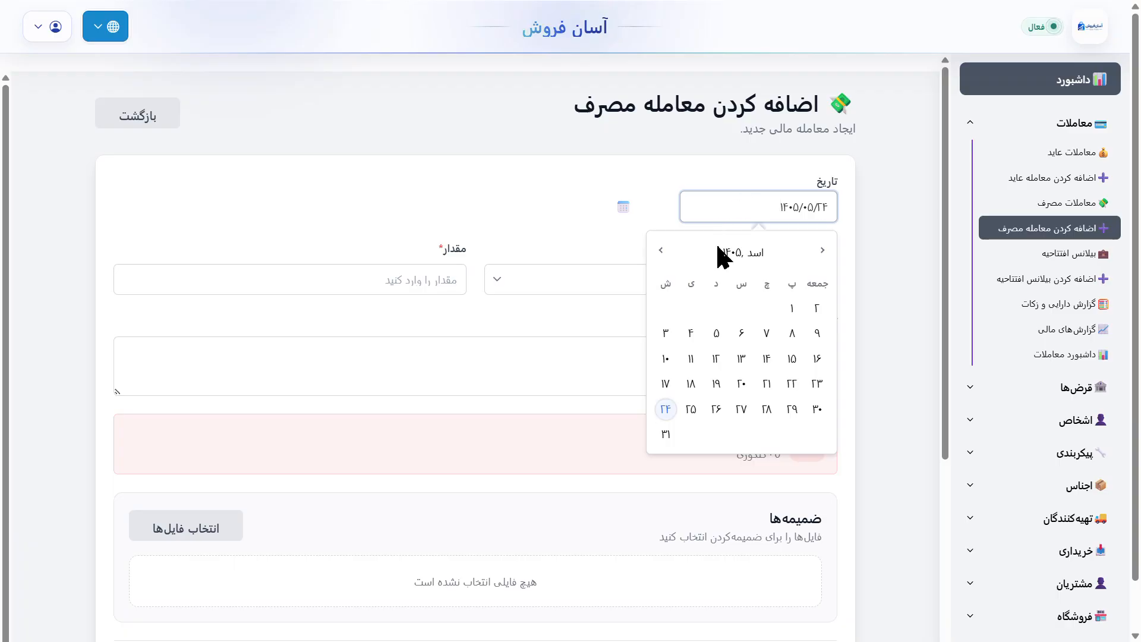
{"action": "left_click", "coordinate": [666, 410]}
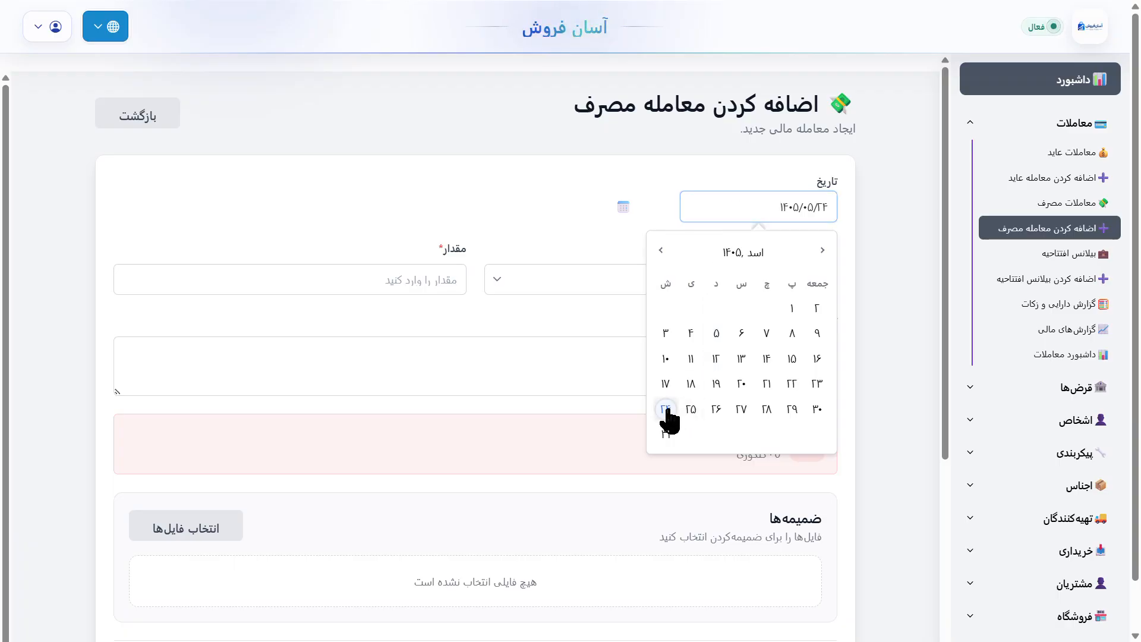
{"action": "left_click", "coordinate": [781, 195]}
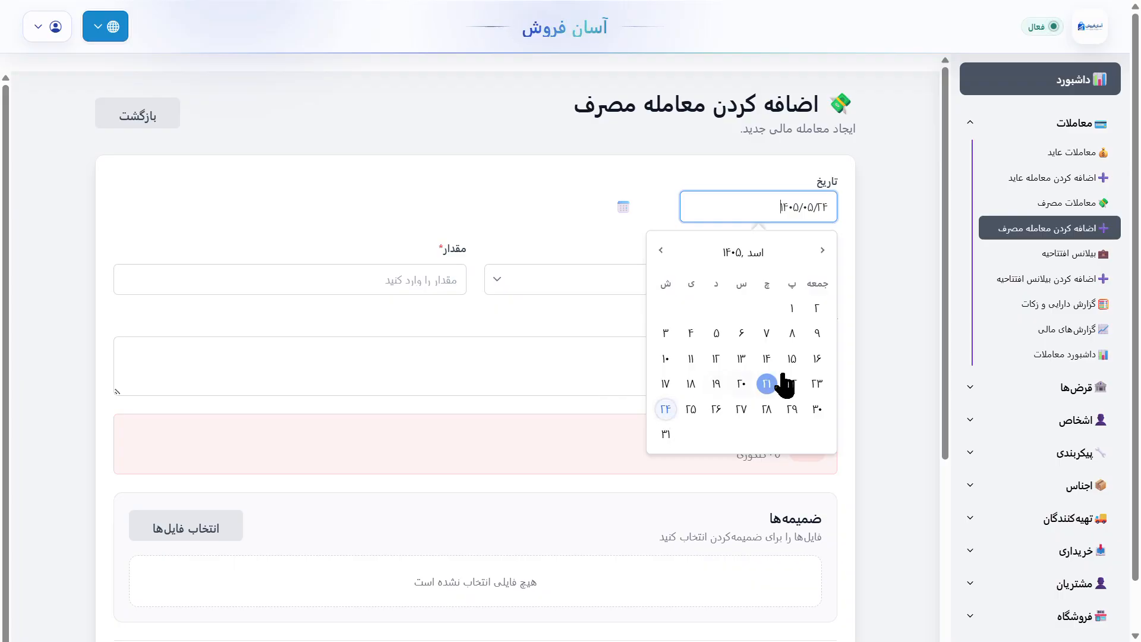
{"action": "left_click", "coordinate": [818, 384]}
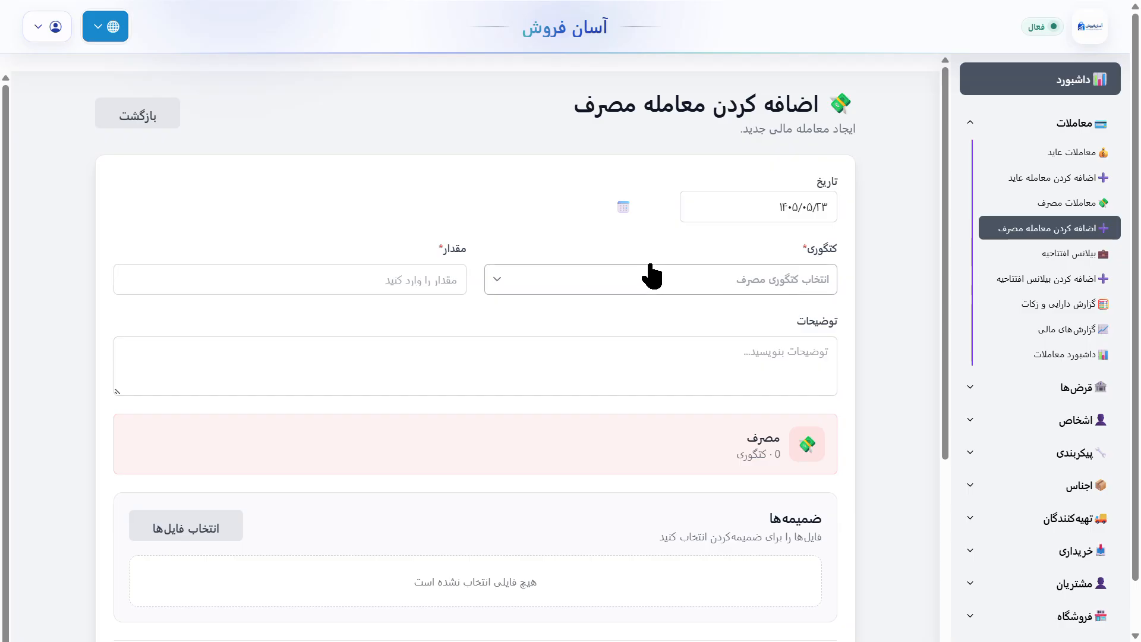
{"action": "left_click", "coordinate": [755, 287]}
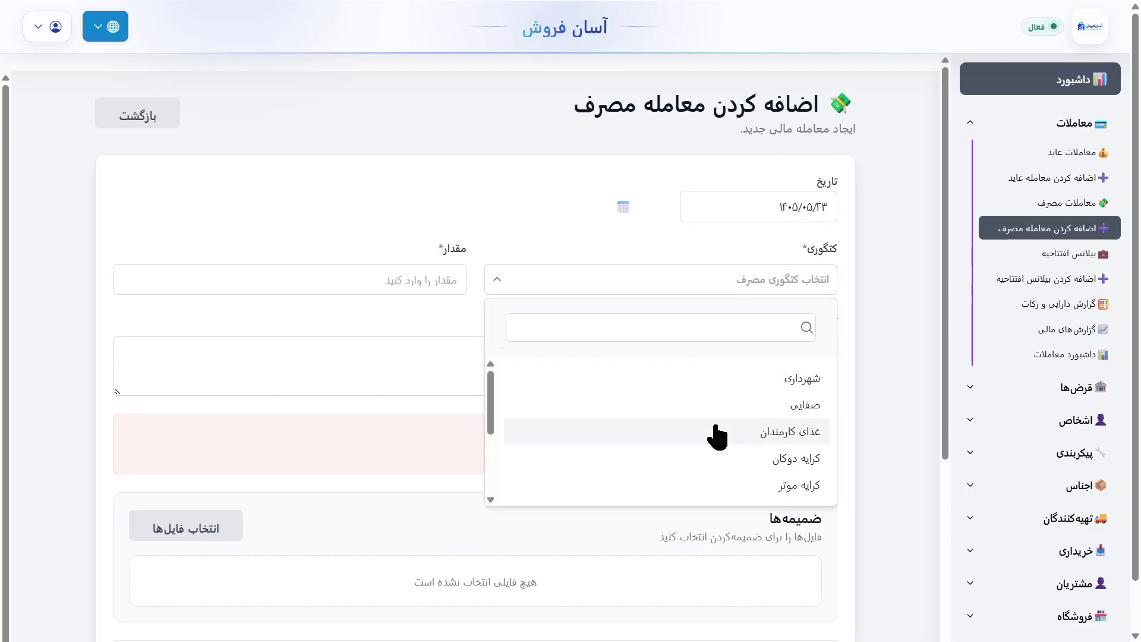
{"action": "left_click", "coordinate": [760, 321]}
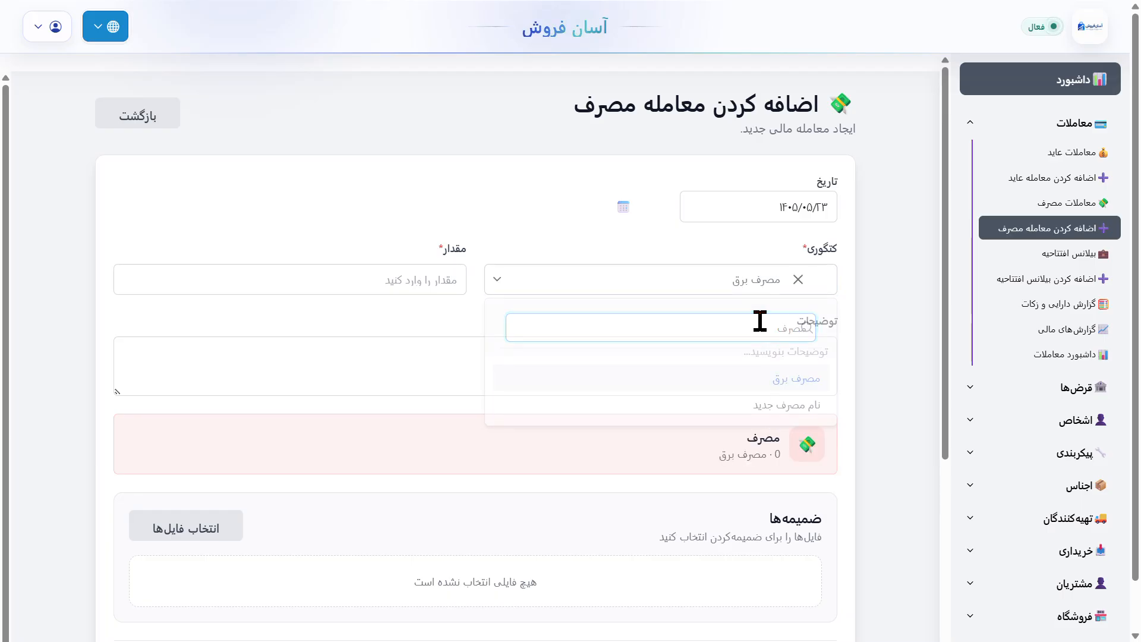
{"action": "key", "text": "Return"}
{"action": "left_click", "coordinate": [797, 280]}
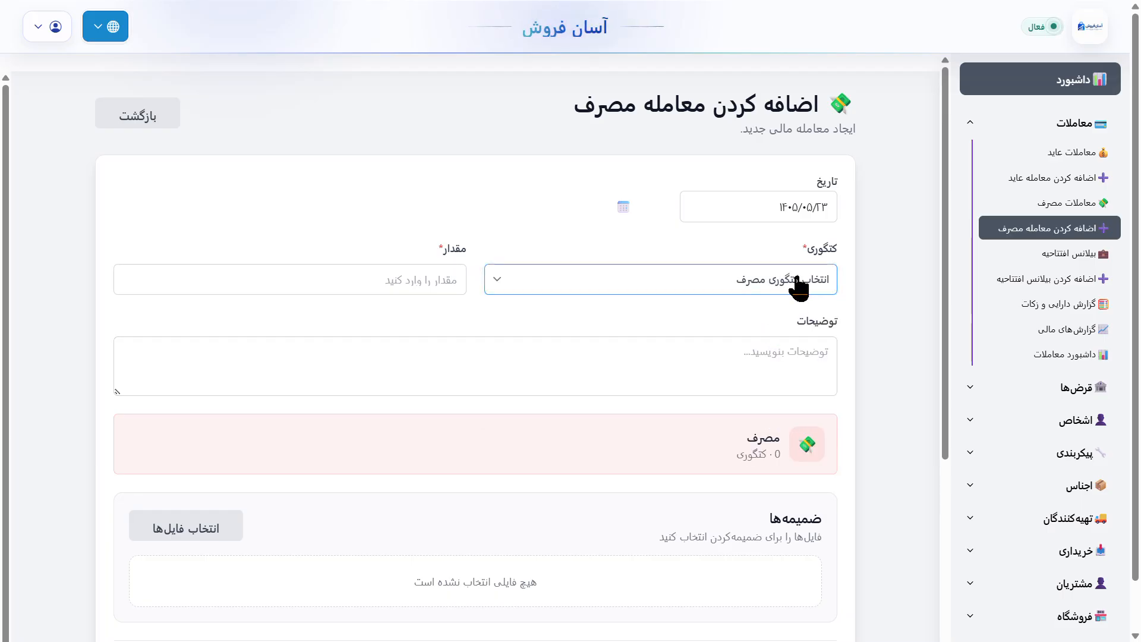
Step: Search the expense categories for "جدید" and choose "نام مصرف جدید" as the transaction's category
{"action": "left_click", "coordinate": [776, 288]}
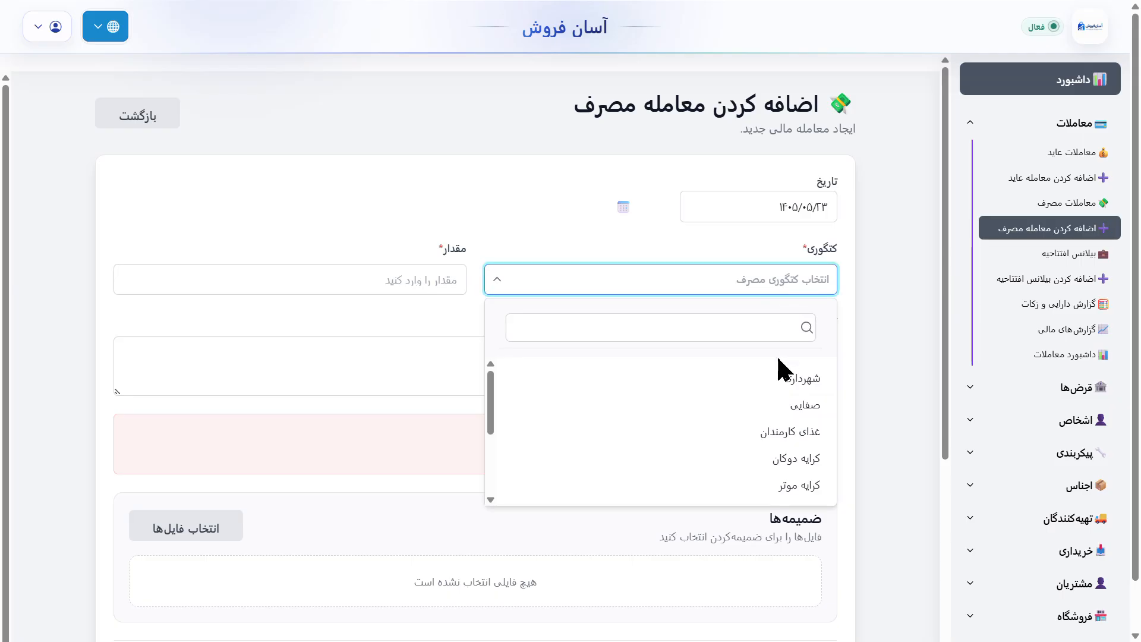
{"action": "left_click", "coordinate": [734, 328]}
{"action": "scroll", "coordinate": [546, 449], "scroll_direction": "down", "scroll_amount": 5}
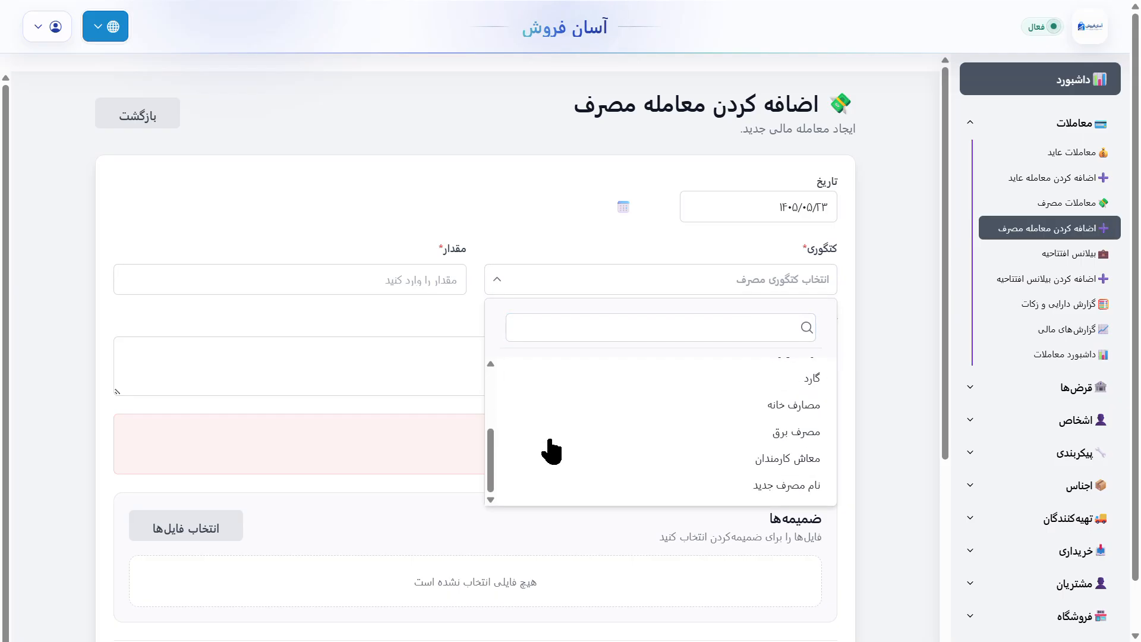
{"action": "scroll", "coordinate": [550, 447], "scroll_direction": "up", "scroll_amount": 5}
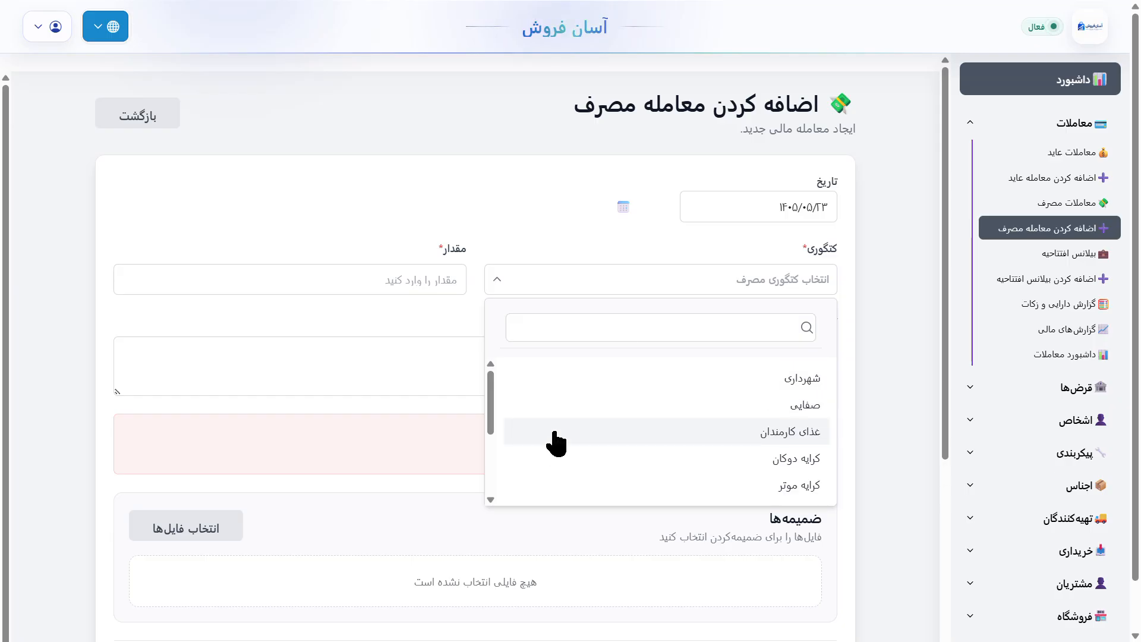
{"action": "left_click", "coordinate": [682, 328]}
{"action": "type", "text": "جدید"}
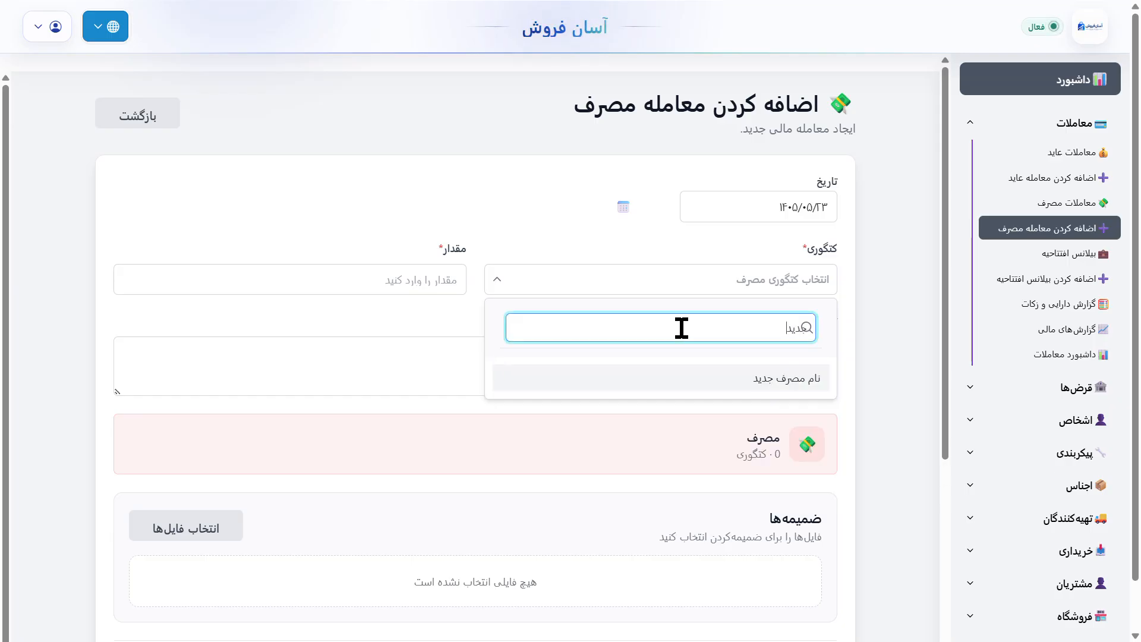
{"action": "left_click", "coordinate": [763, 381]}
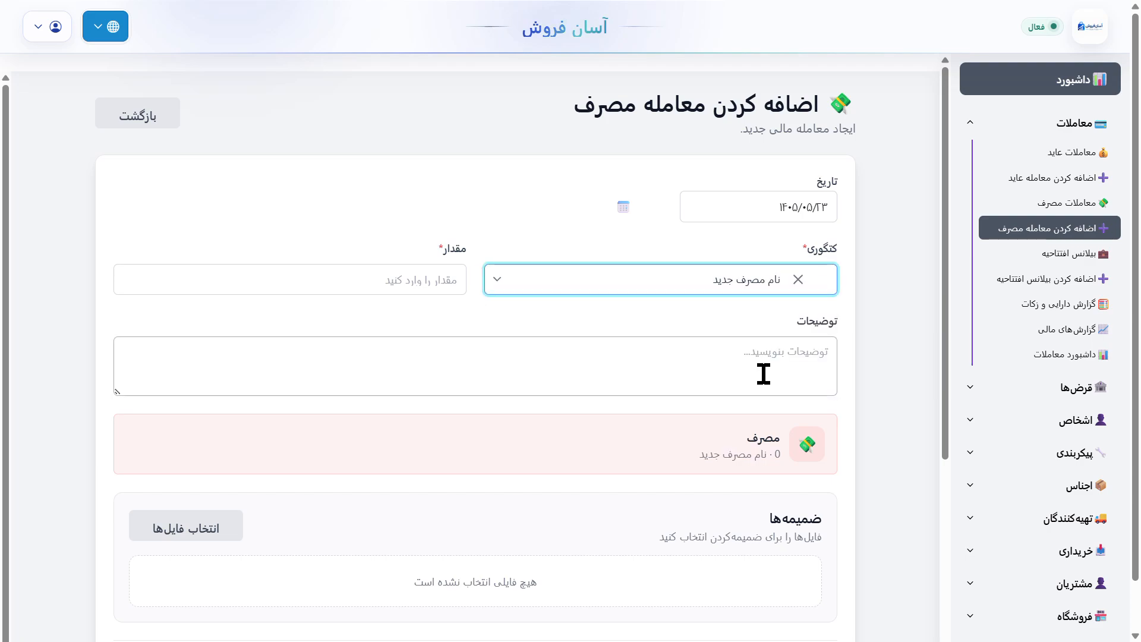
Step: Set the expense amount to 30000 and enter the description "مصرف به شکل امتحانی"
{"action": "left_click", "coordinate": [359, 279]}
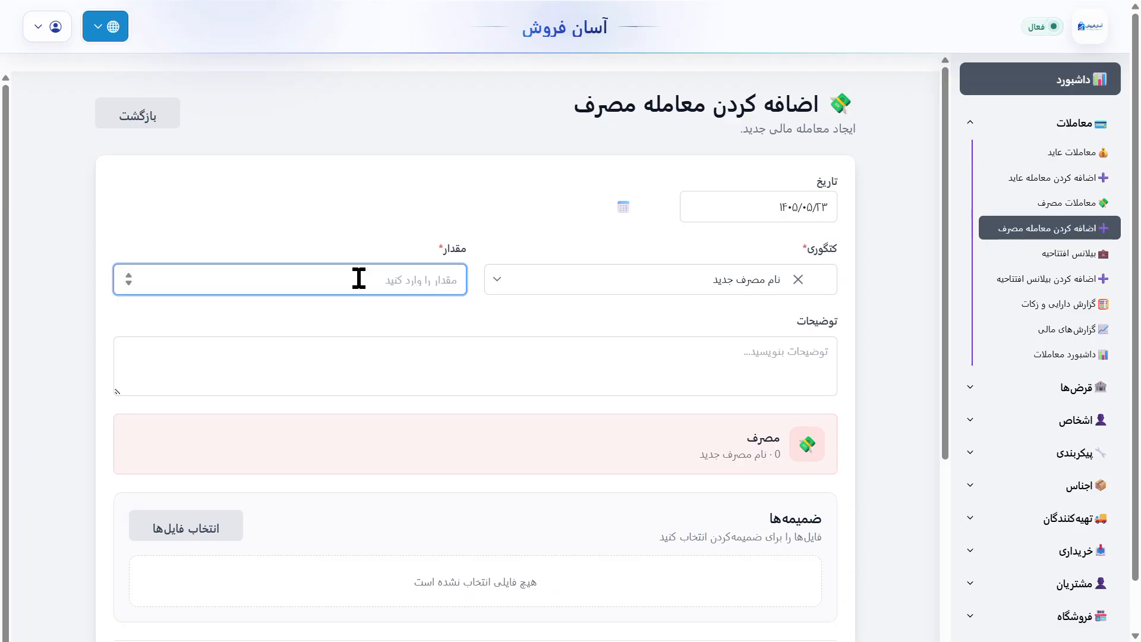
{"action": "type", "text": "30000"}
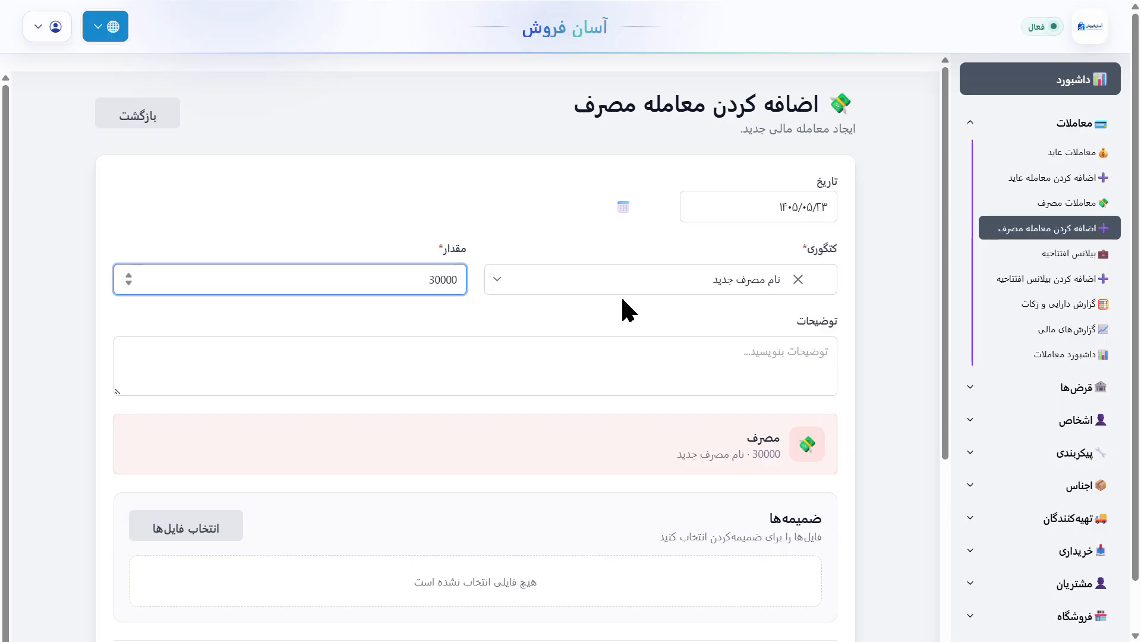
{"action": "left_click", "coordinate": [747, 365]}
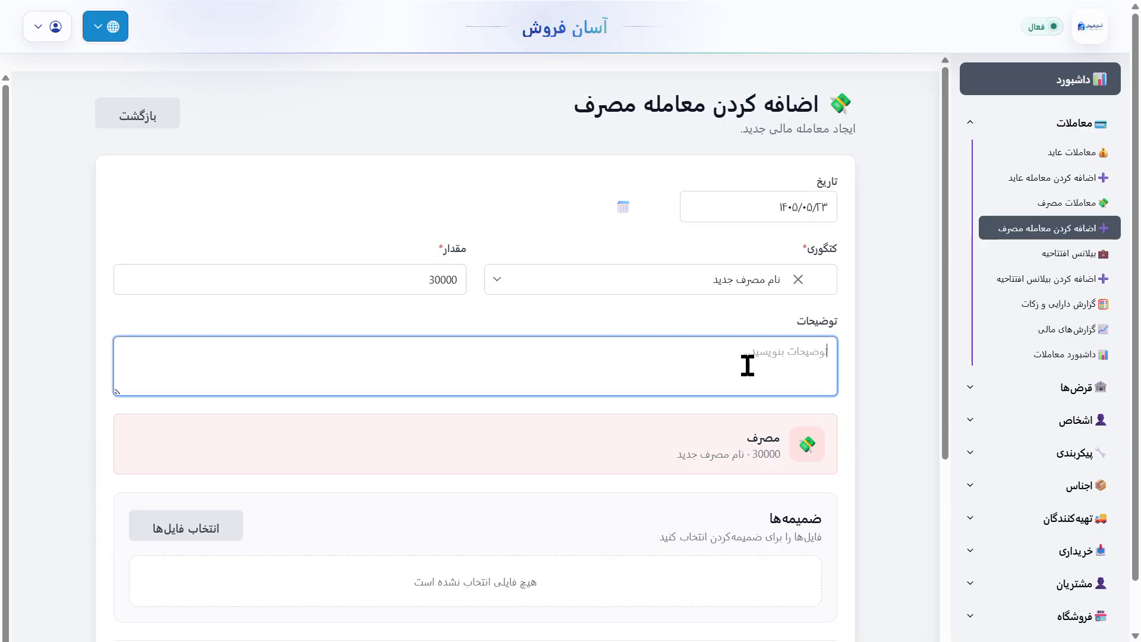
{"action": "type", "text": "مصرف به شکل "}
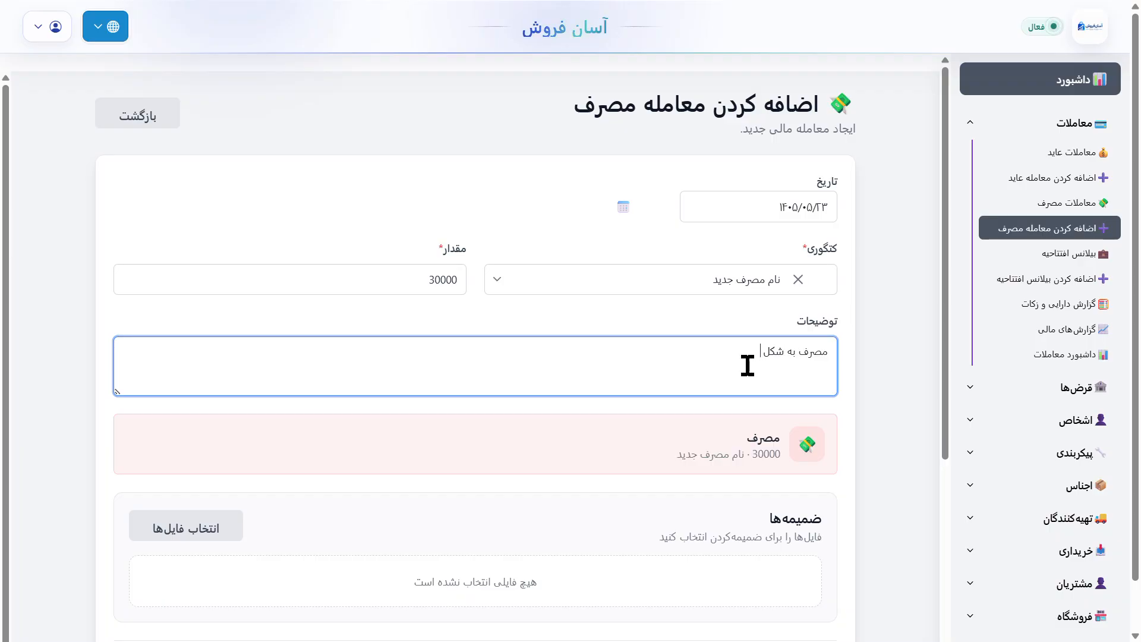
{"action": "type", "text": "امتحا"}
{"action": "key", "text": "BackSpace"}
{"action": "key", "text": "BackSpace"}
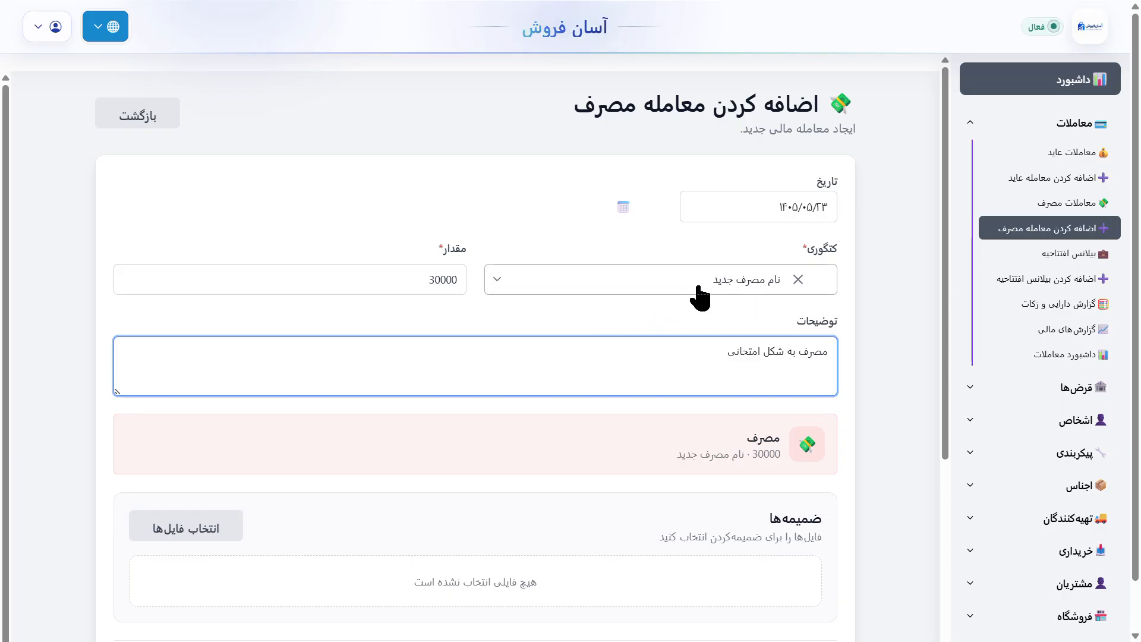
Step: Attach finance-dashboard-dari-1.png from the images folder to the expense and remove that attachment again
{"action": "scroll", "coordinate": [686, 404], "scroll_direction": "down", "scroll_amount": 1}
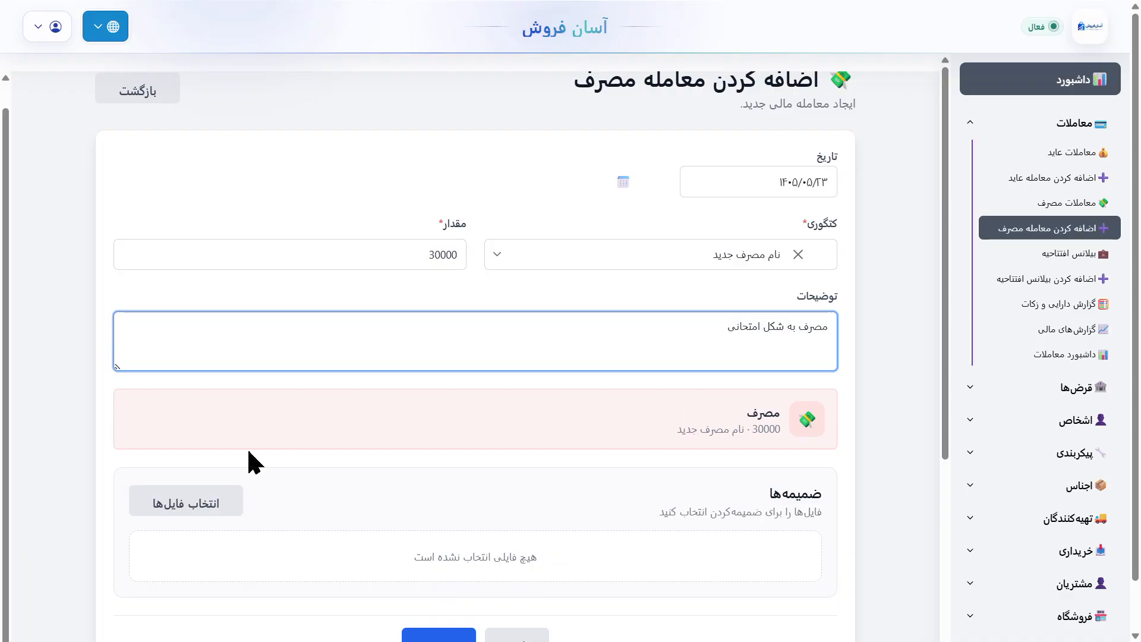
{"action": "left_click", "coordinate": [190, 508]}
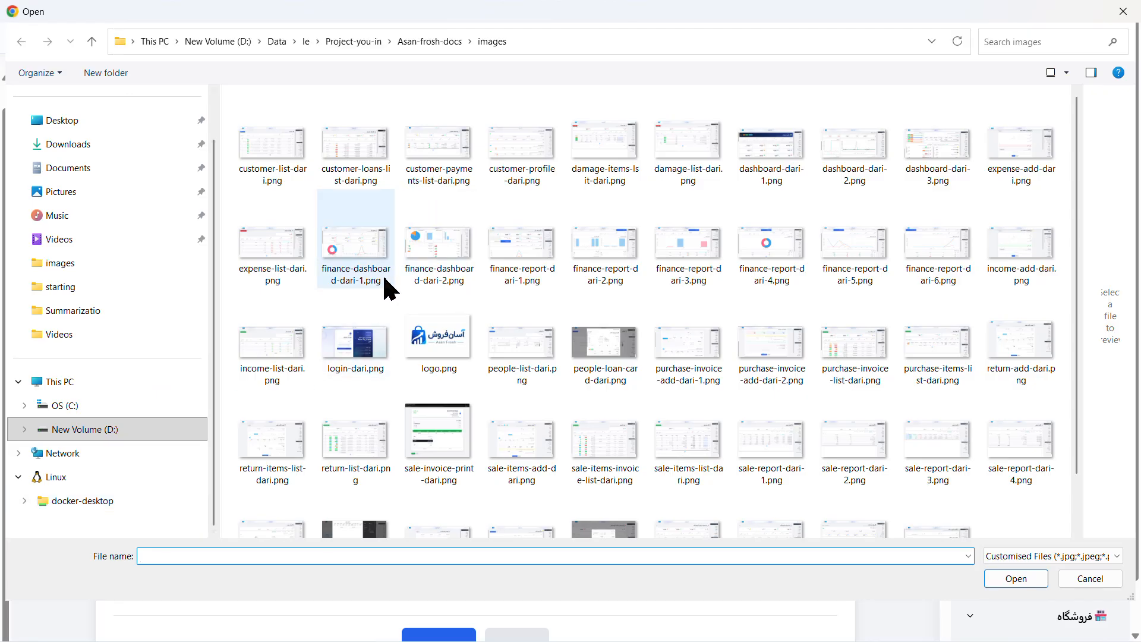
{"action": "double_click", "coordinate": [382, 275]}
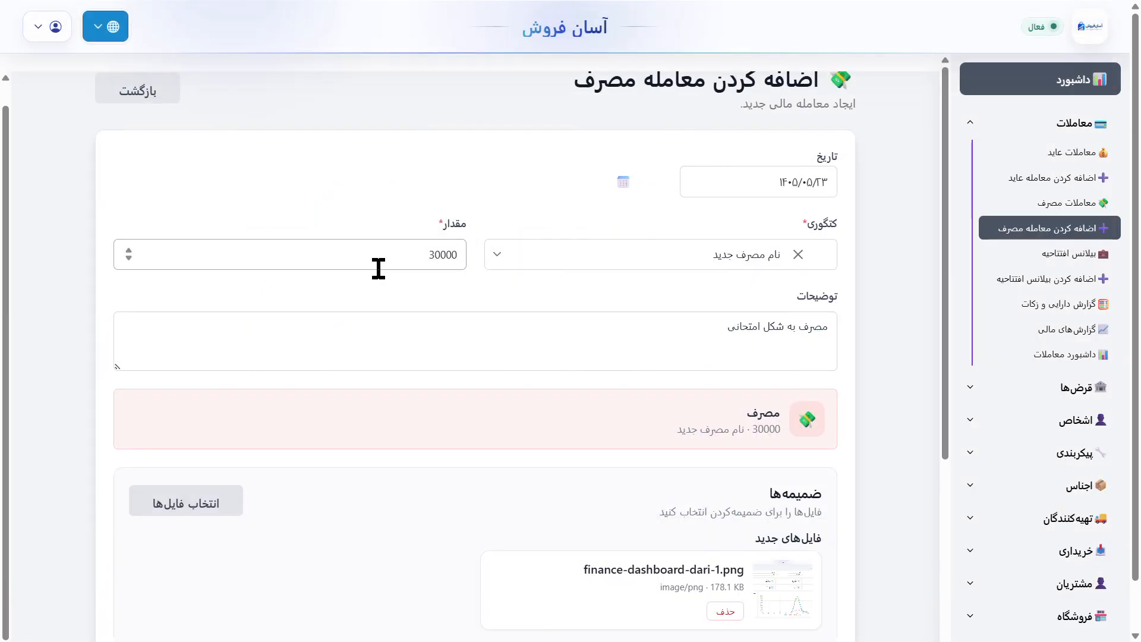
{"action": "scroll", "coordinate": [519, 386], "scroll_direction": "down", "scroll_amount": 1}
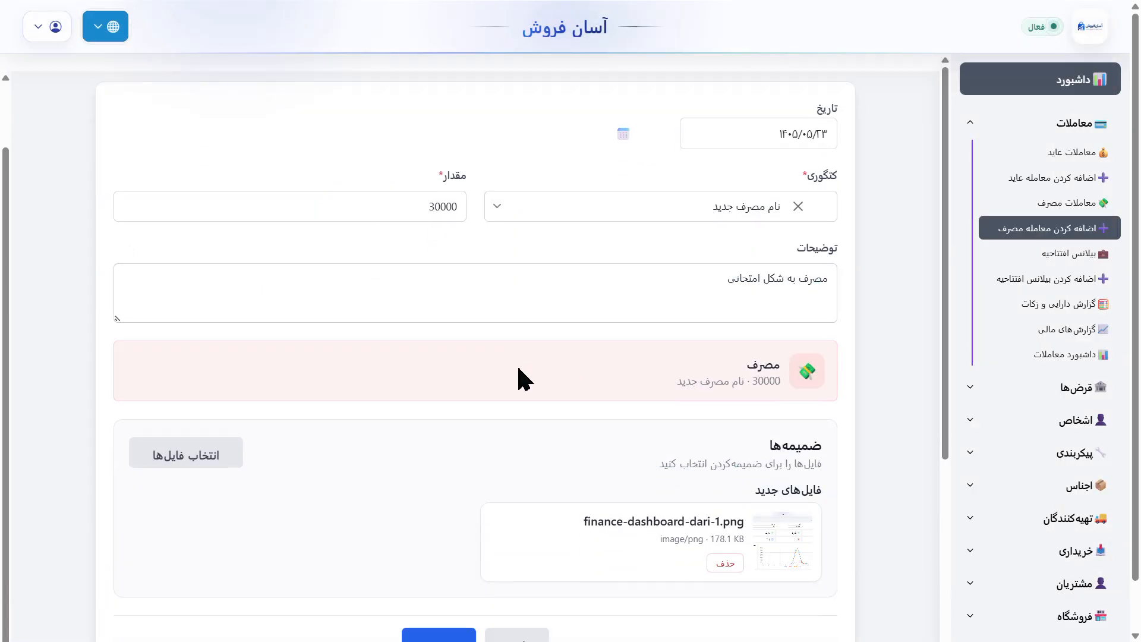
{"action": "scroll", "coordinate": [519, 379], "scroll_direction": "down", "scroll_amount": 1}
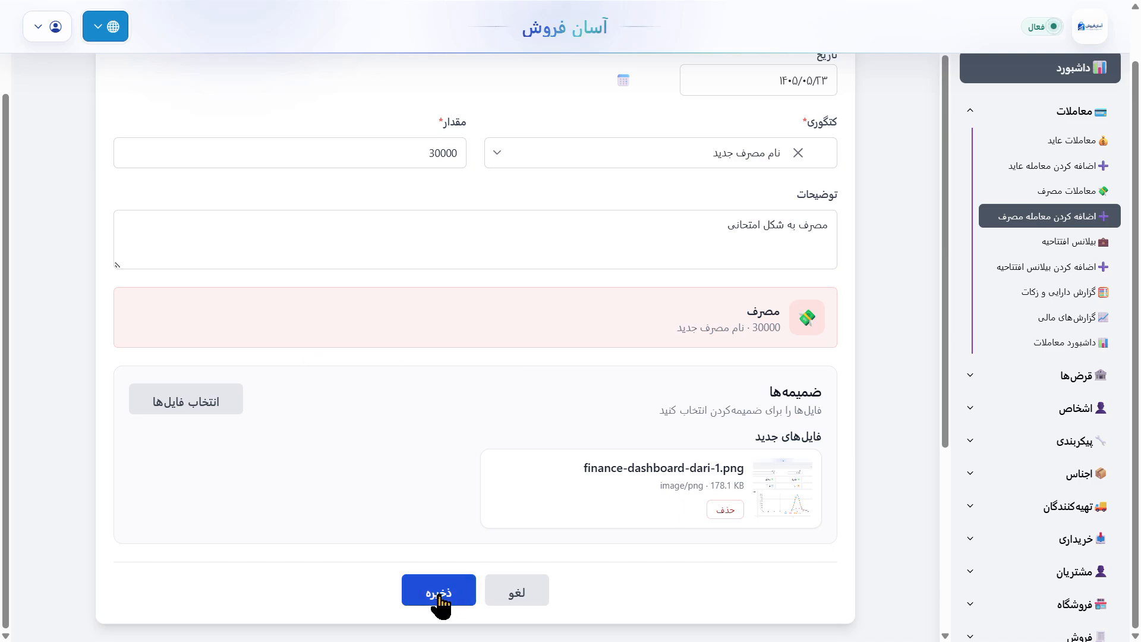
{"action": "left_click", "coordinate": [725, 510]}
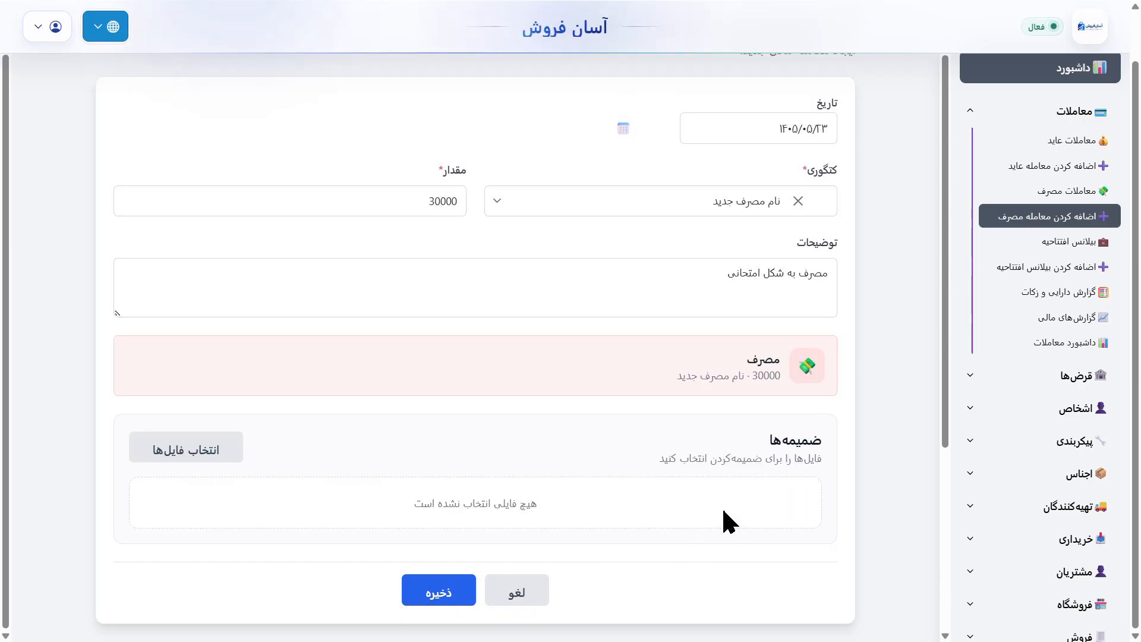
Step: Attach finance-report-dari-1.png from the images folder to the expense and save the transaction
{"action": "left_click", "coordinate": [181, 447]}
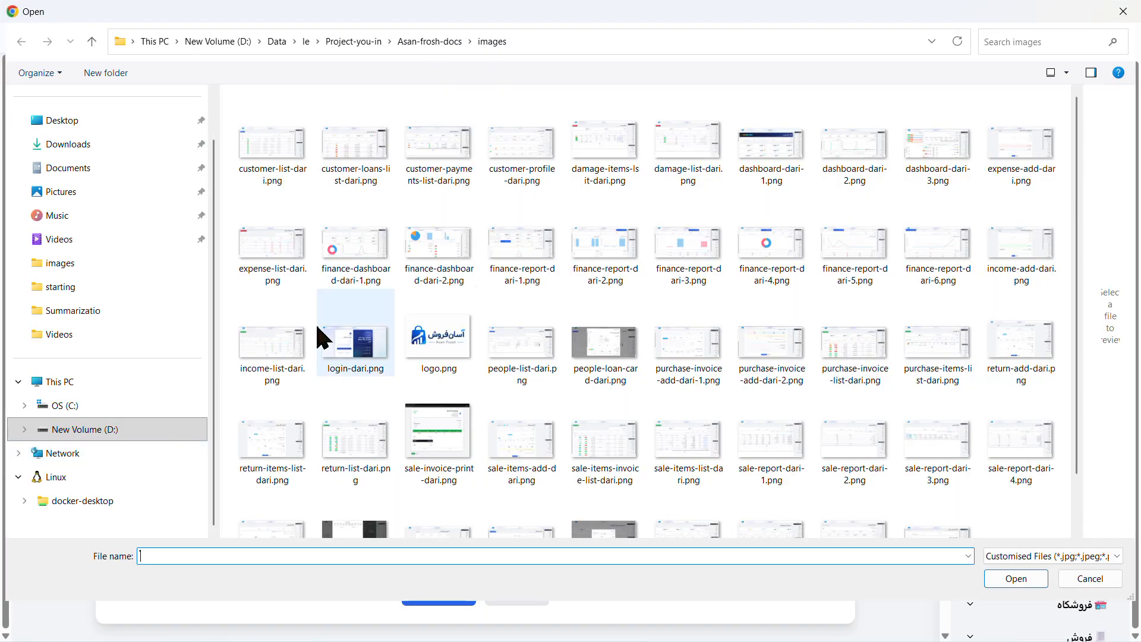
{"action": "double_click", "coordinate": [539, 264]}
{"action": "scroll", "coordinate": [436, 446], "scroll_direction": "down", "scroll_amount": 1}
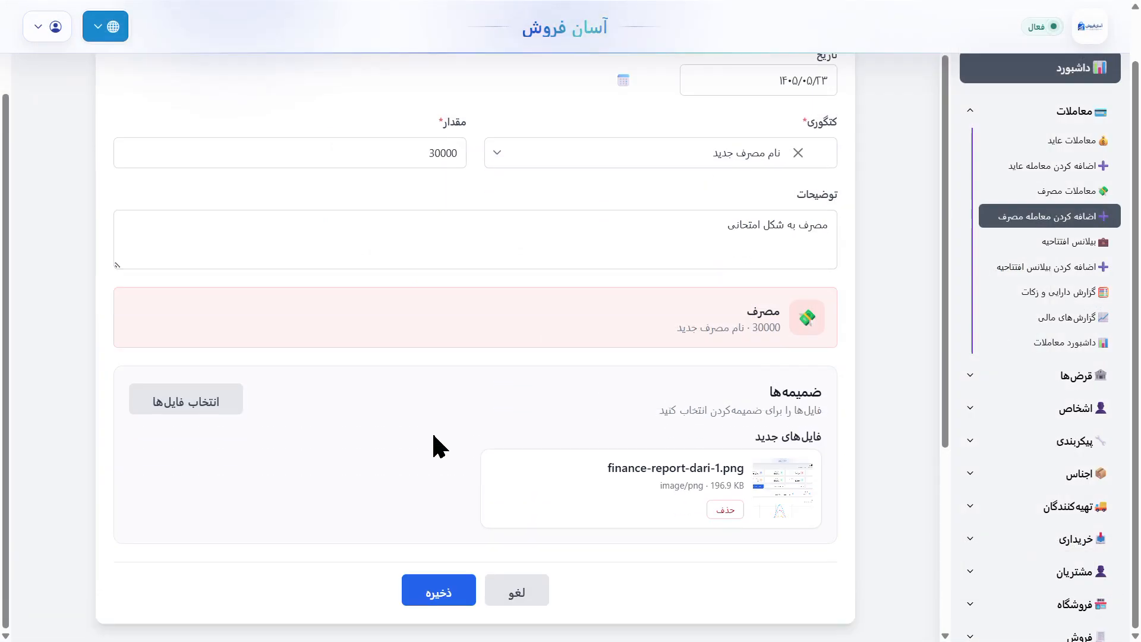
{"action": "left_click", "coordinate": [439, 599]}
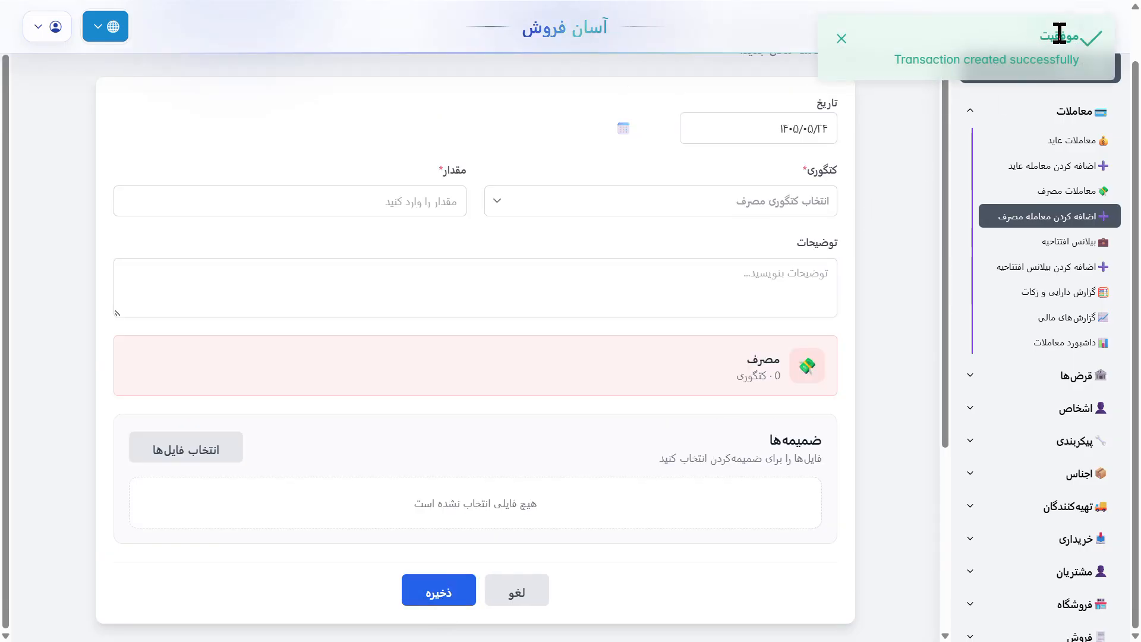
Step: Return to the expense transactions list and check the new entry's date, amount and category
{"action": "scroll", "coordinate": [557, 274], "scroll_direction": "up", "scroll_amount": 1}
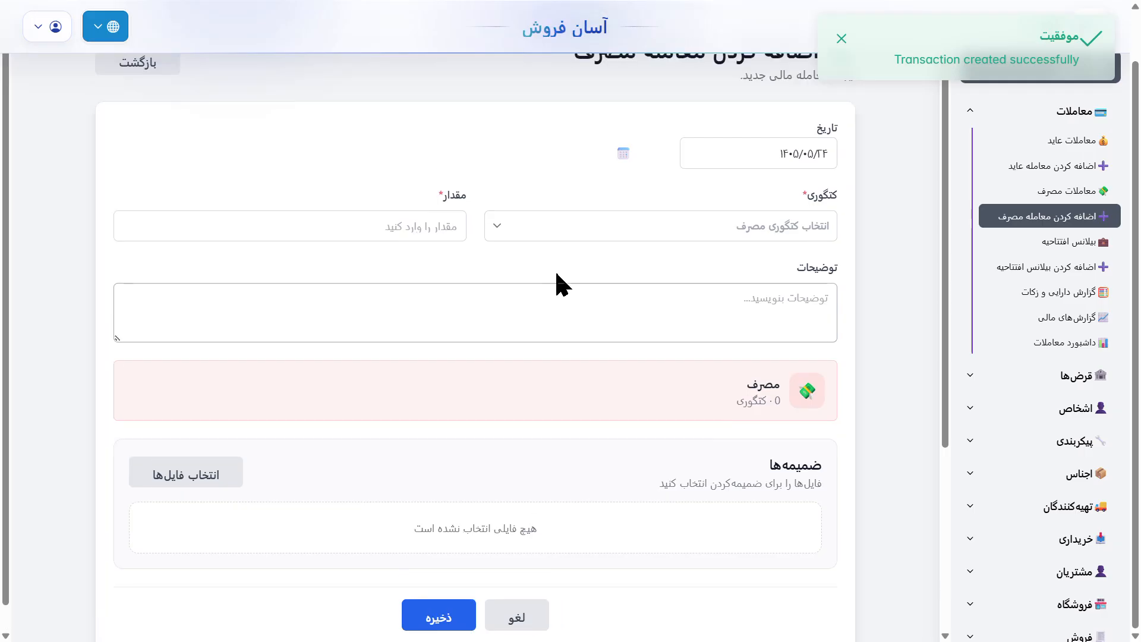
{"action": "scroll", "coordinate": [416, 199], "scroll_direction": "up", "scroll_amount": 2}
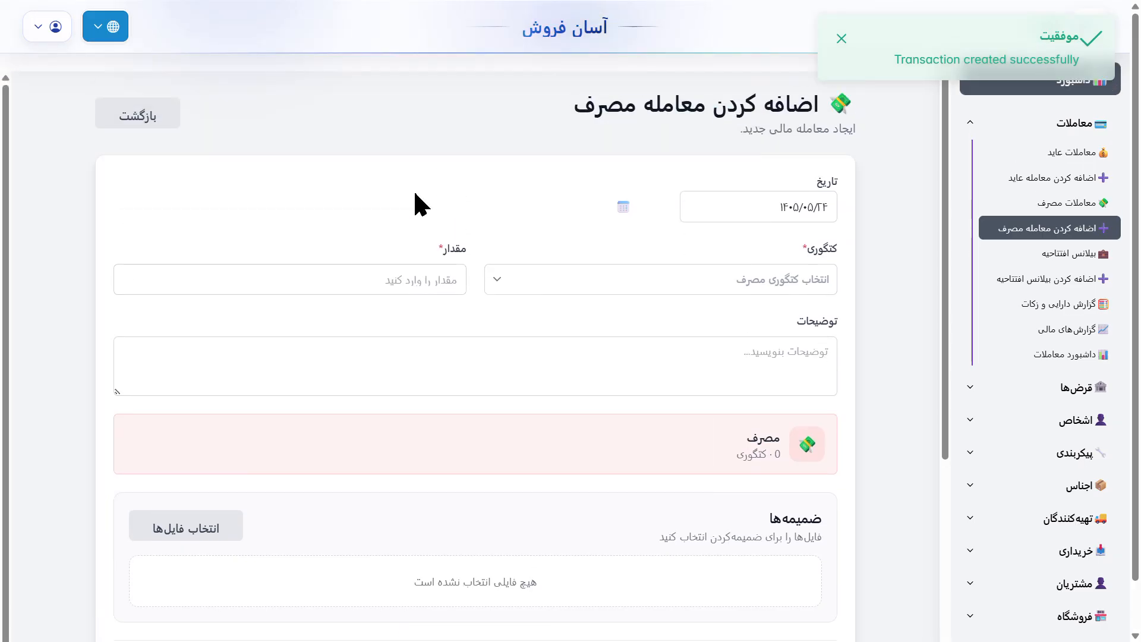
{"action": "left_click", "coordinate": [132, 116]}
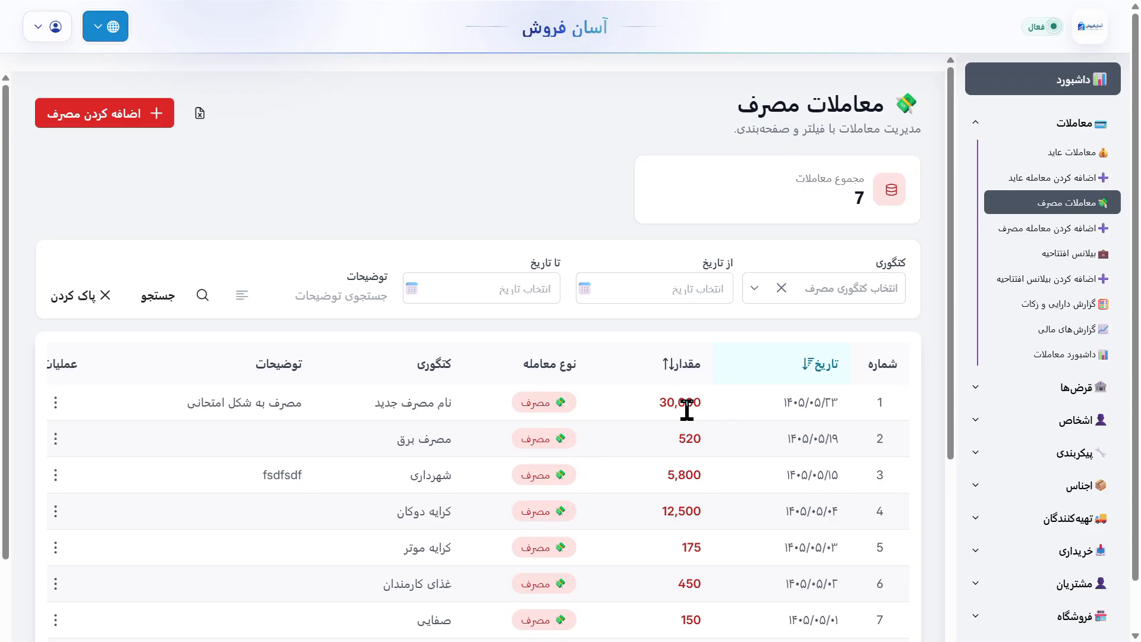
{"action": "left_click_drag", "start_coordinate": [651, 403], "coordinate": [844, 404]}
{"action": "left_click_drag", "start_coordinate": [373, 403], "coordinate": [449, 402]}
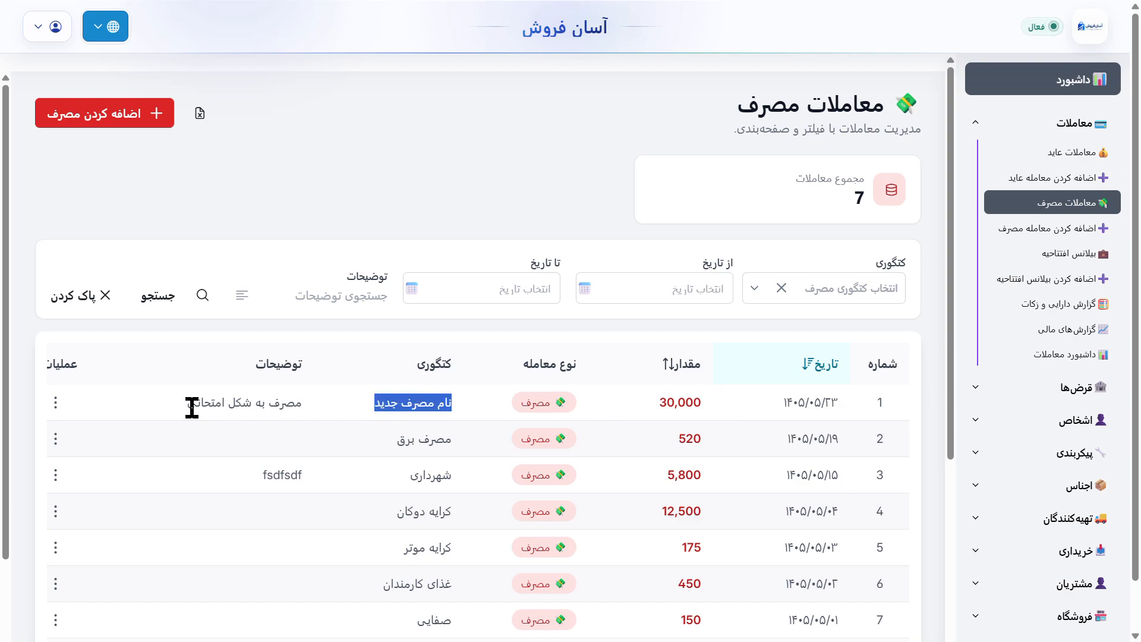
Step: View the details and attachment of the 30,000 expense transaction and close the details
{"action": "left_click", "coordinate": [54, 410]}
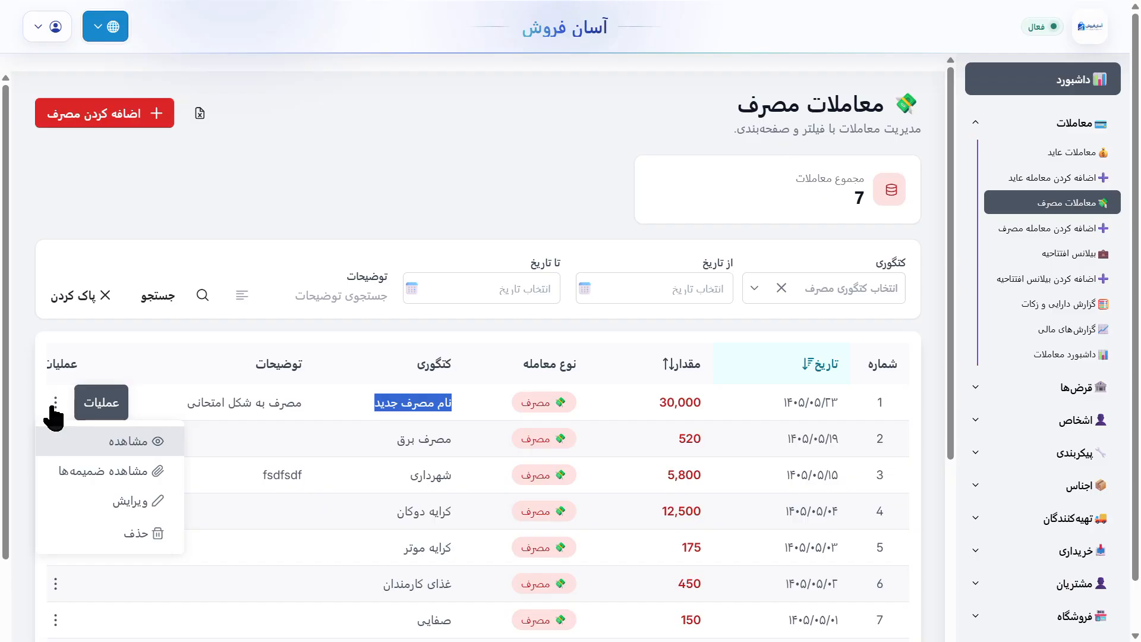
{"action": "left_click", "coordinate": [129, 445]}
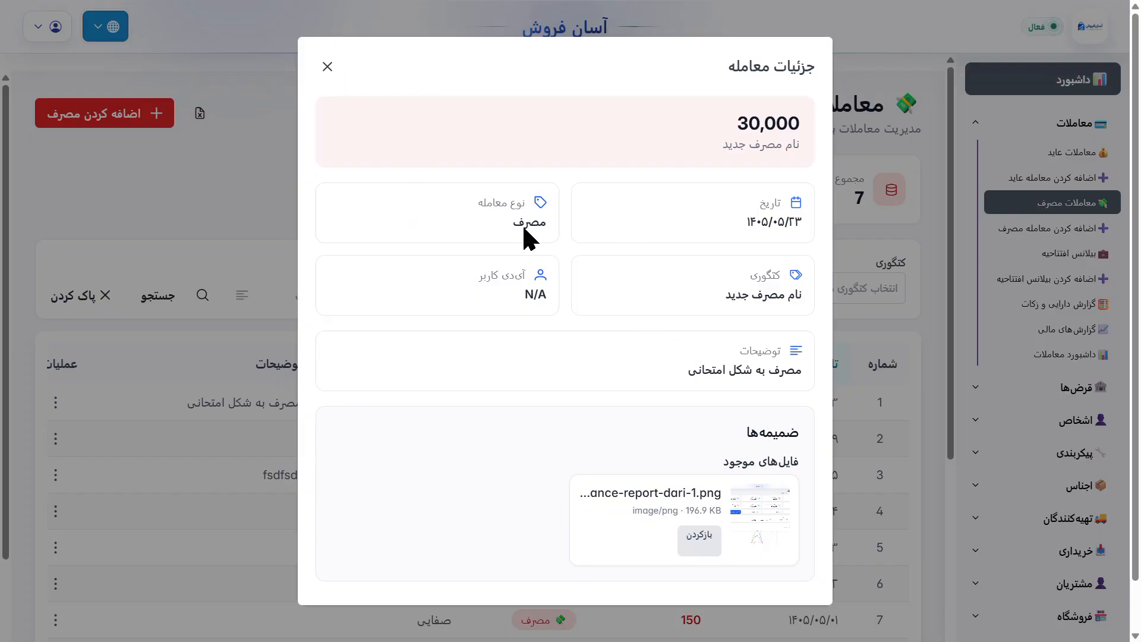
{"action": "left_click", "coordinate": [327, 67]}
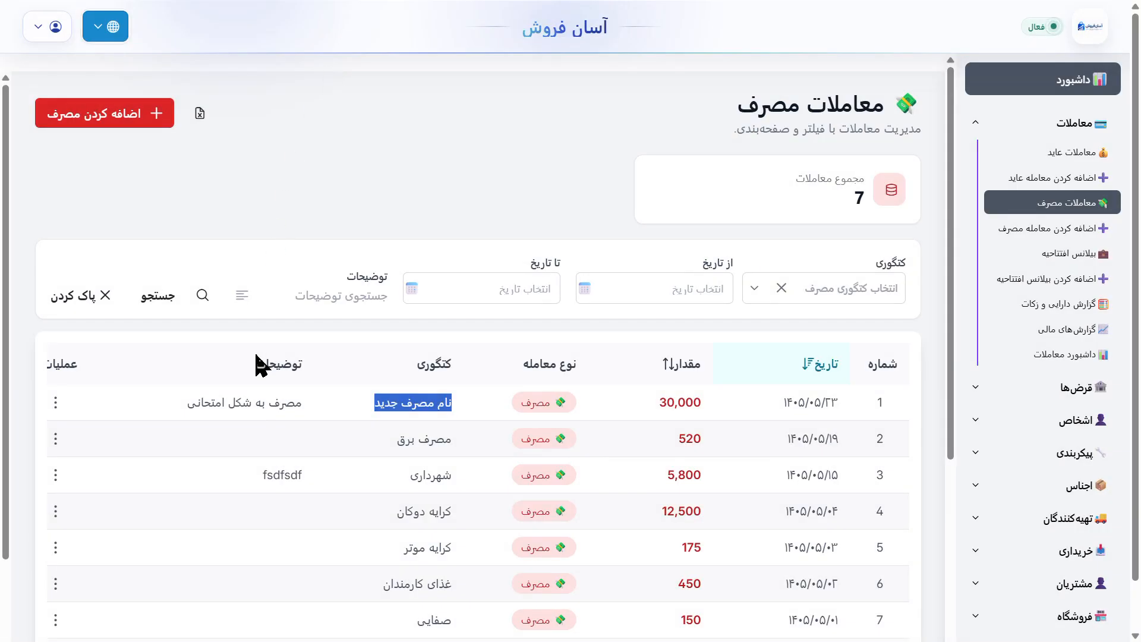
Step: Edit the 30,000 expense so its description reads "مصرف به شکل امتحانی تغییر یافته" and save the transaction
{"action": "left_click", "coordinate": [55, 403]}
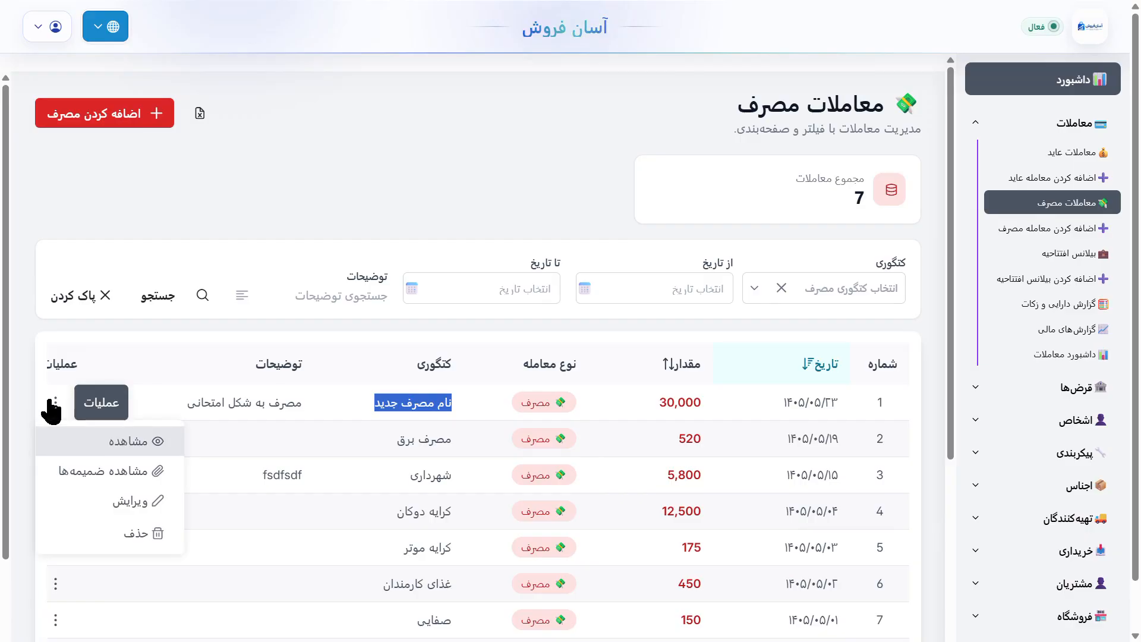
{"action": "left_click", "coordinate": [122, 501]}
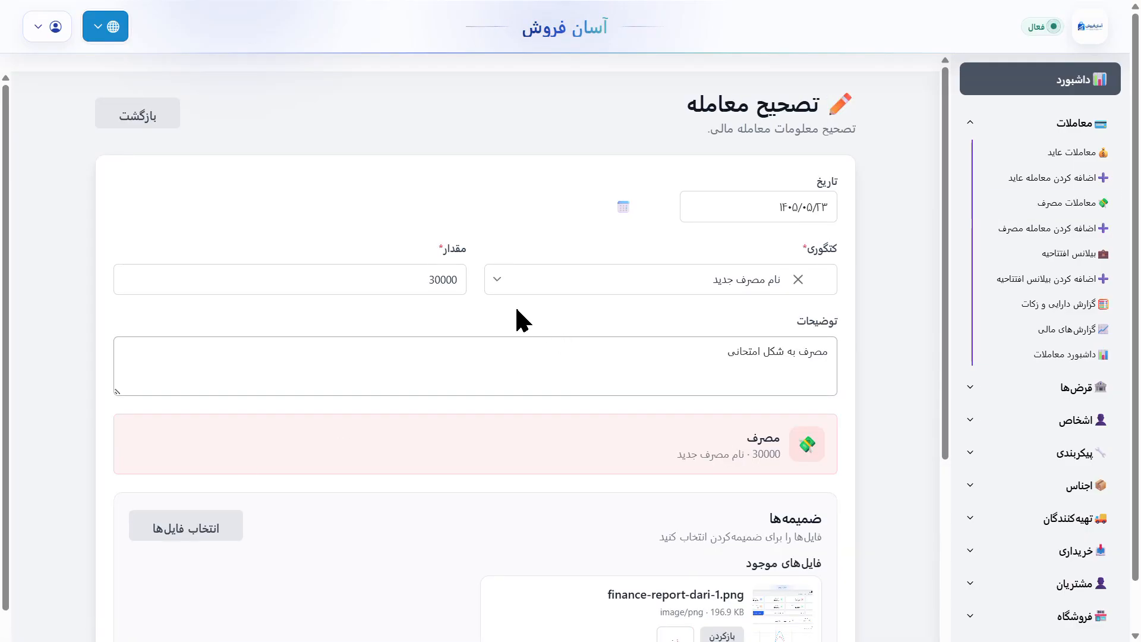
{"action": "left_click", "coordinate": [691, 354]}
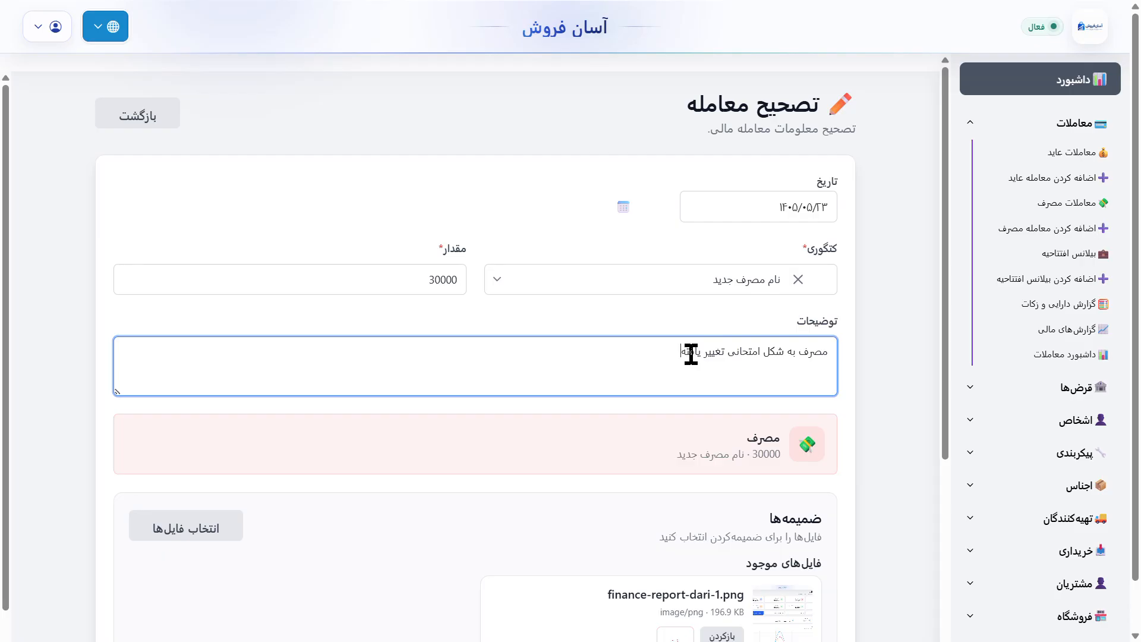
{"action": "scroll", "coordinate": [690, 354], "scroll_direction": "down", "scroll_amount": 2}
{"action": "scroll", "coordinate": [479, 540], "scroll_direction": "down", "scroll_amount": 1}
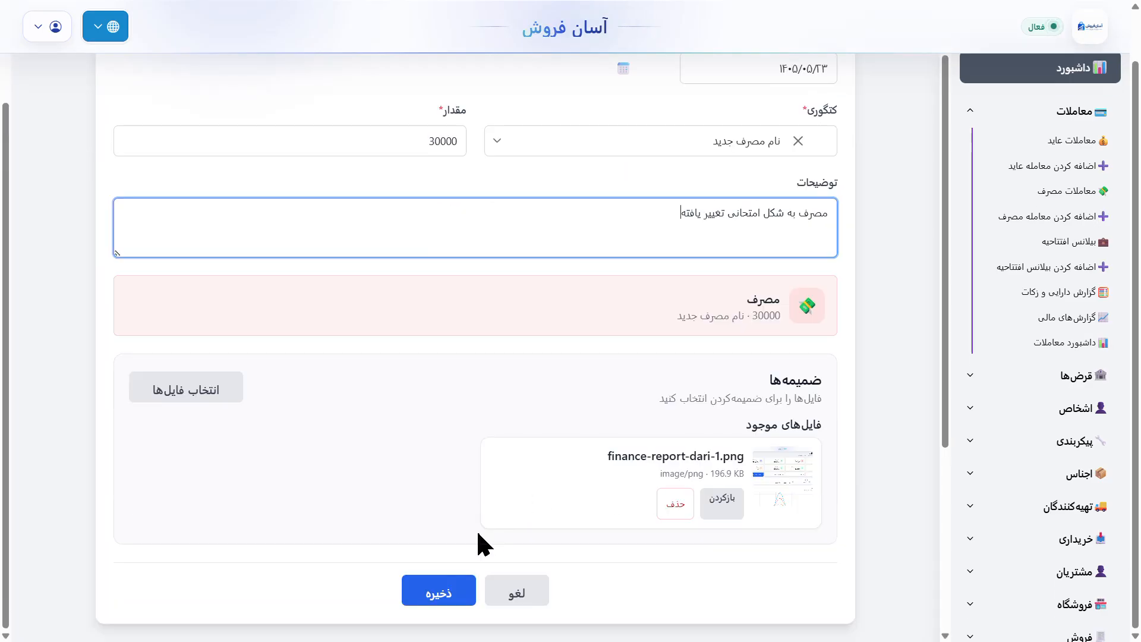
{"action": "left_click", "coordinate": [441, 592]}
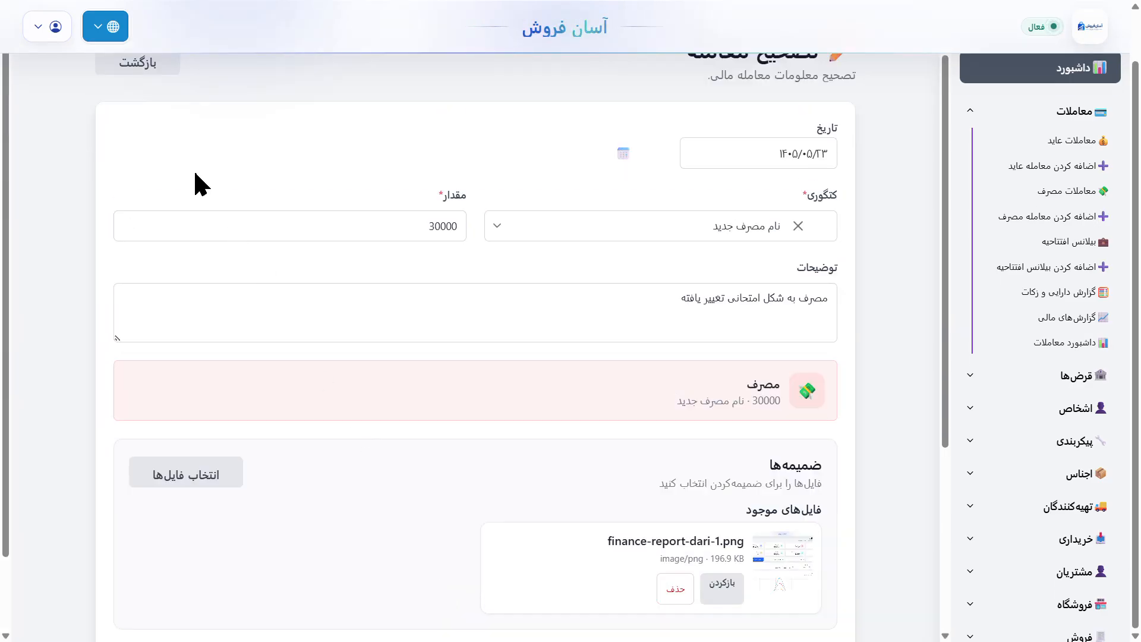
Step: Return to the expense transactions list and check the edited description and the total number of transactions
{"action": "left_click", "coordinate": [138, 73]}
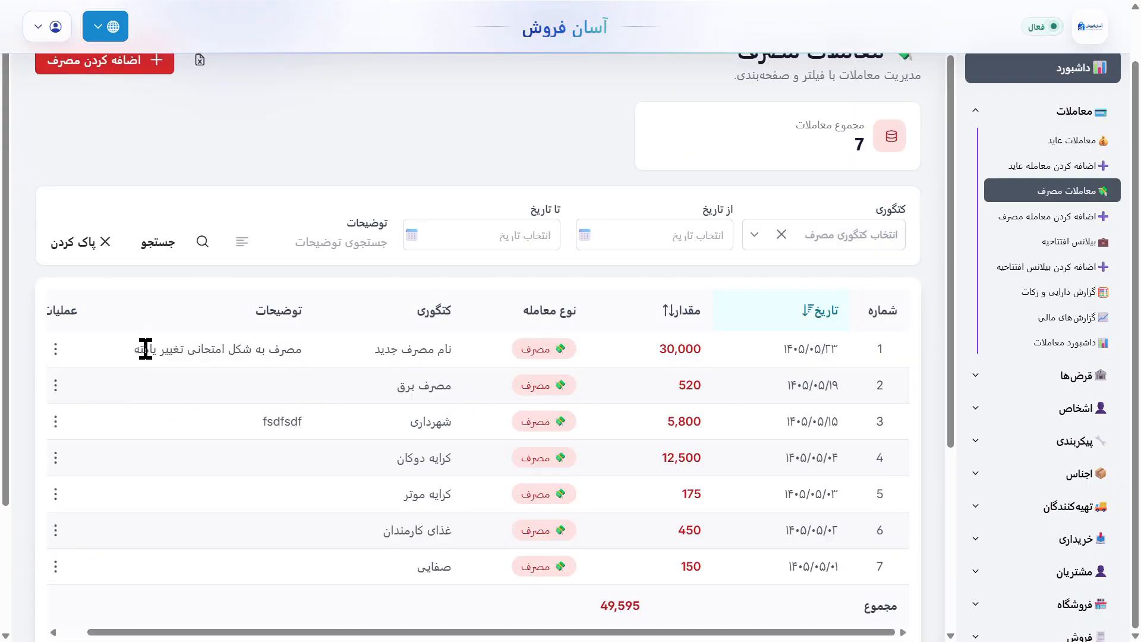
{"action": "left_click_drag", "start_coordinate": [145, 349], "coordinate": [184, 347]}
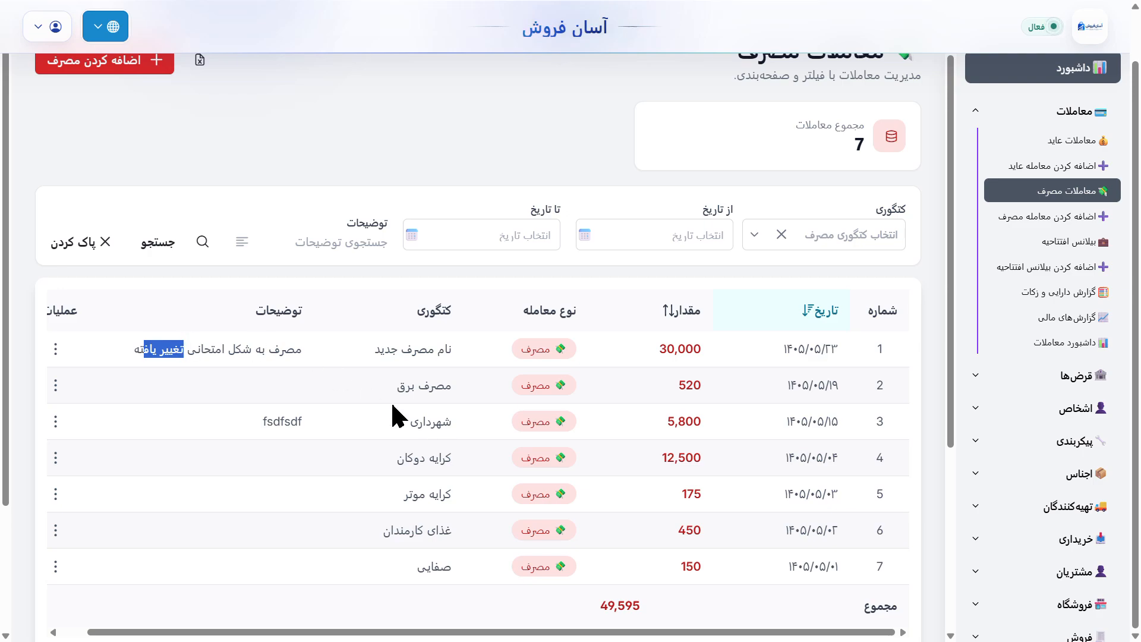
{"action": "scroll", "coordinate": [392, 404], "scroll_direction": "down", "scroll_amount": 2}
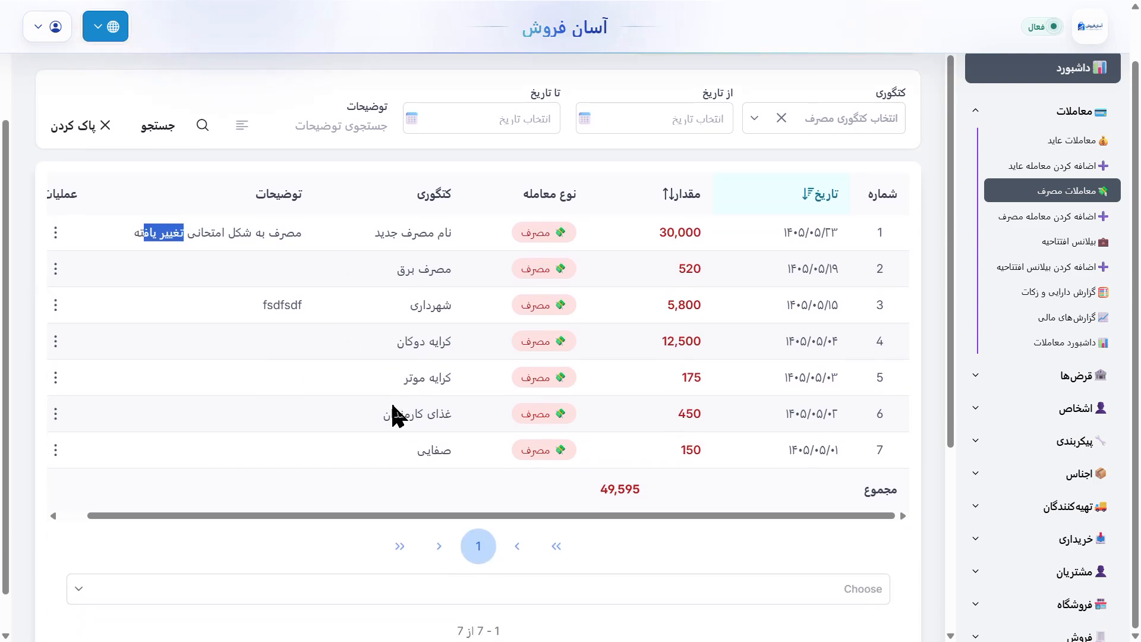
{"action": "scroll", "coordinate": [713, 351], "scroll_direction": "up", "scroll_amount": 2}
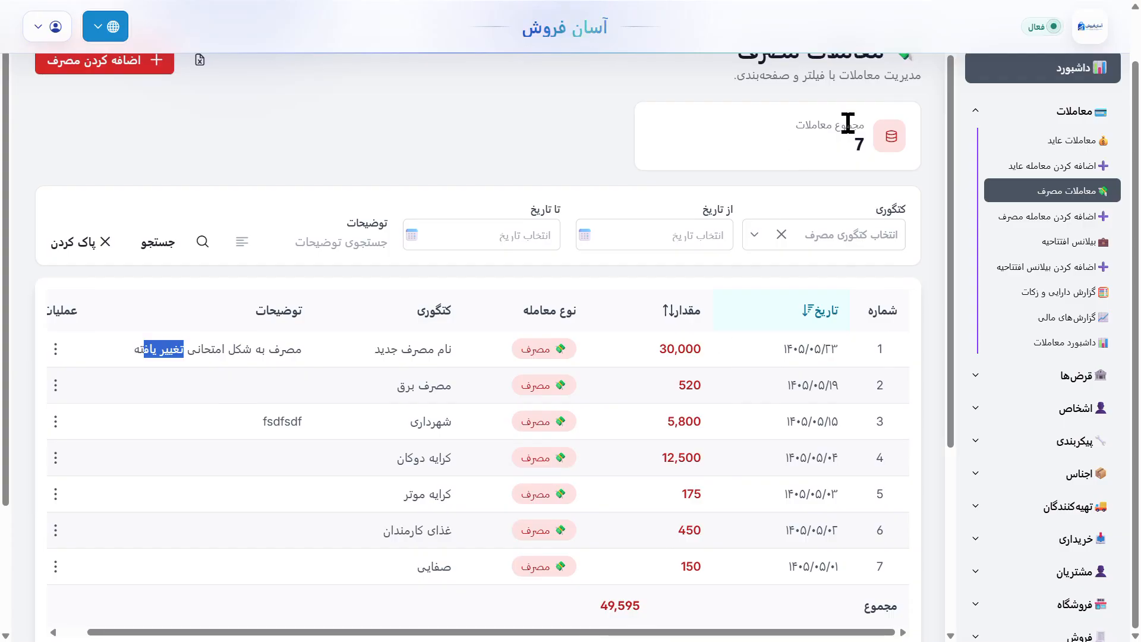
{"action": "left_click", "coordinate": [855, 145]}
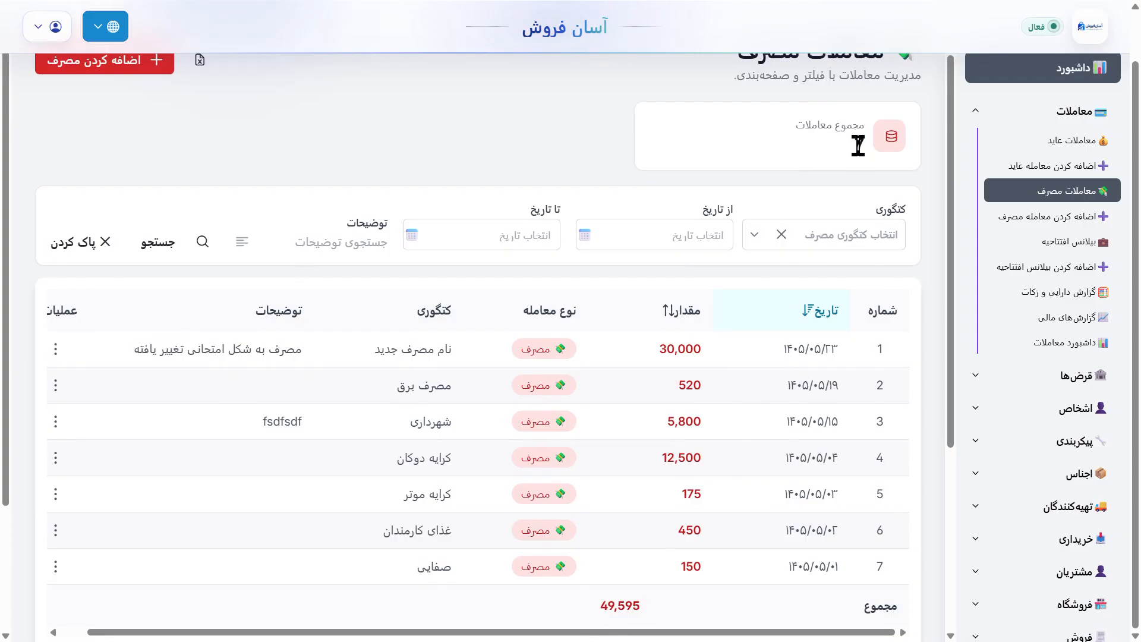
{"action": "double_click", "coordinate": [857, 144]}
Step: Filter the expense list by the category "نام مصرف جدید" and check the matching amount and the transaction count
{"action": "scroll", "coordinate": [750, 255], "scroll_direction": "down", "scroll_amount": 1}
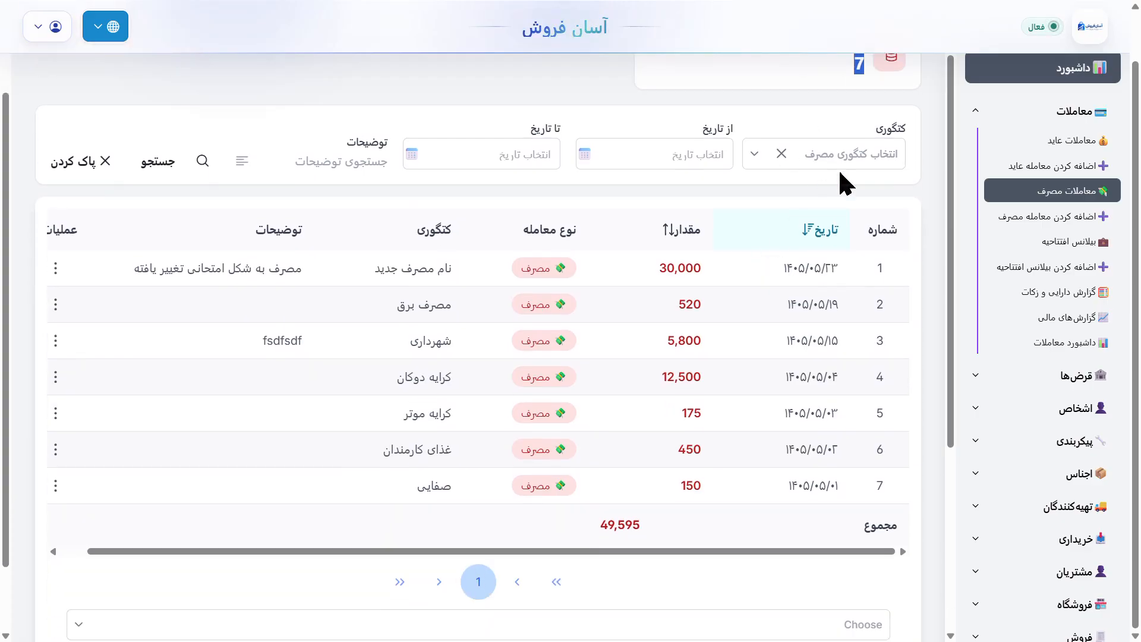
{"action": "left_click", "coordinate": [859, 166]}
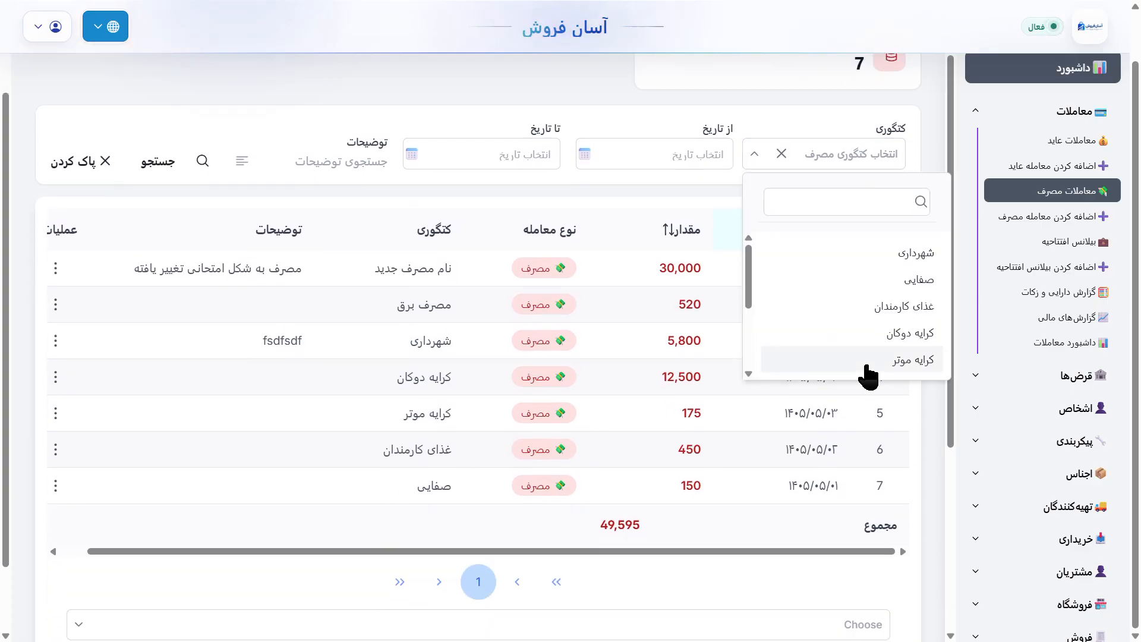
{"action": "scroll", "coordinate": [862, 369], "scroll_direction": "down", "scroll_amount": 3}
{"action": "left_click", "coordinate": [912, 366]}
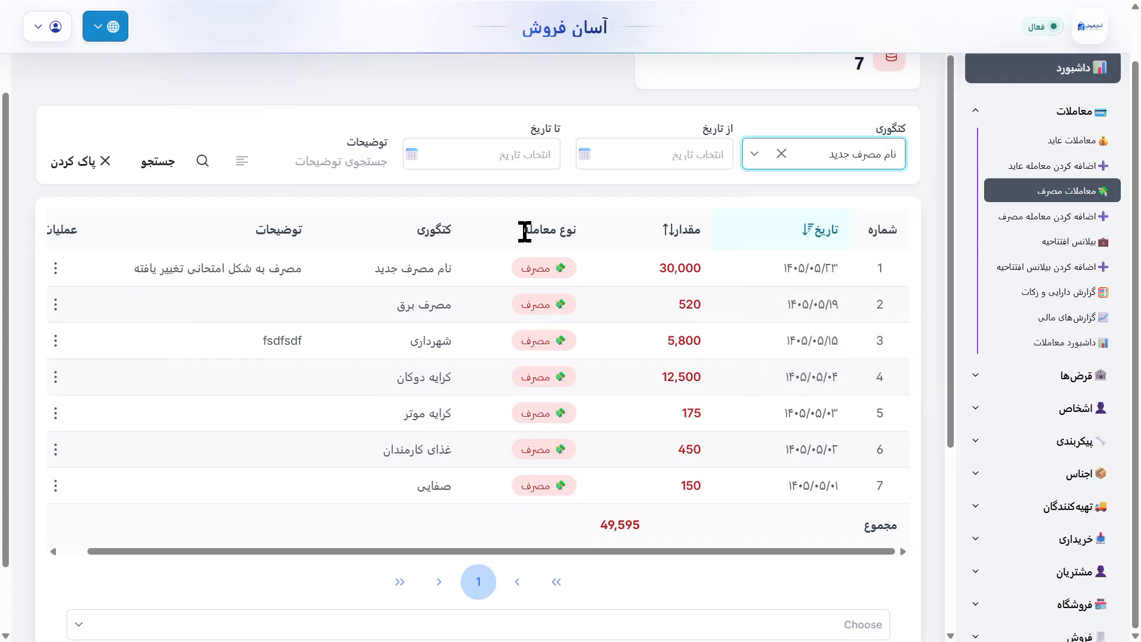
{"action": "left_click", "coordinate": [151, 169]}
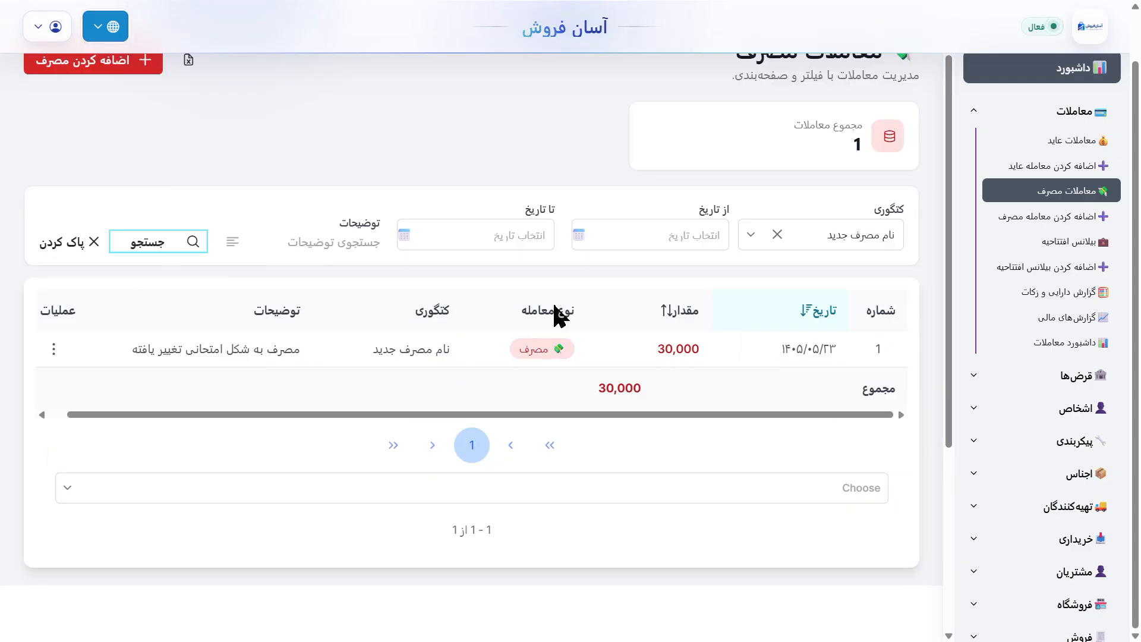
{"action": "left_click_drag", "start_coordinate": [657, 349], "coordinate": [698, 349]}
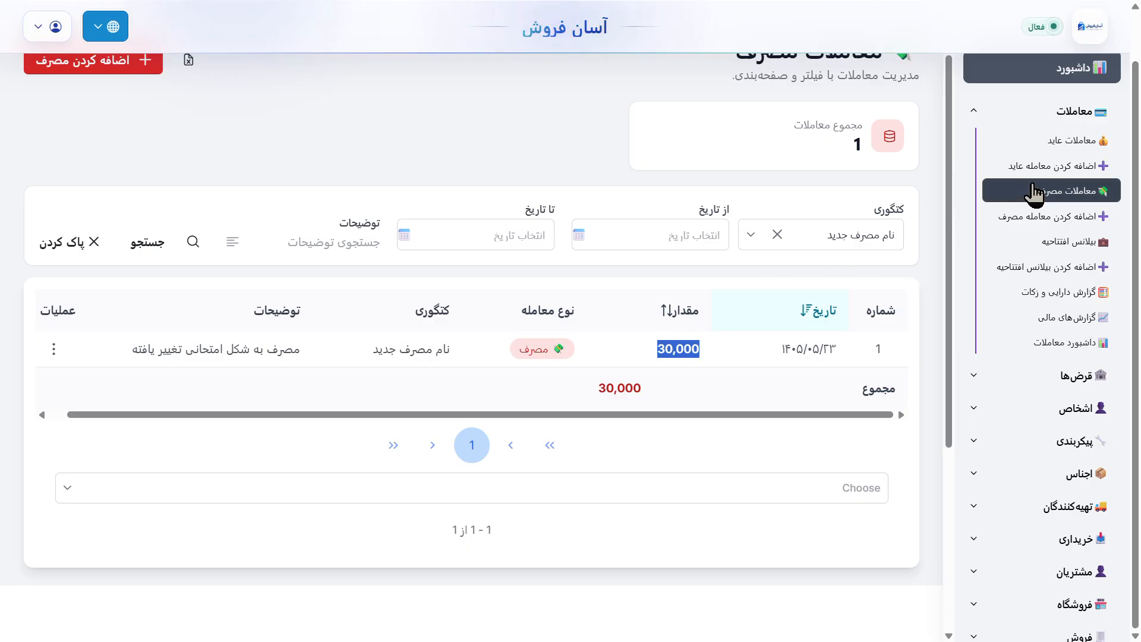
{"action": "scroll", "coordinate": [698, 335], "scroll_direction": "up", "scroll_amount": 1}
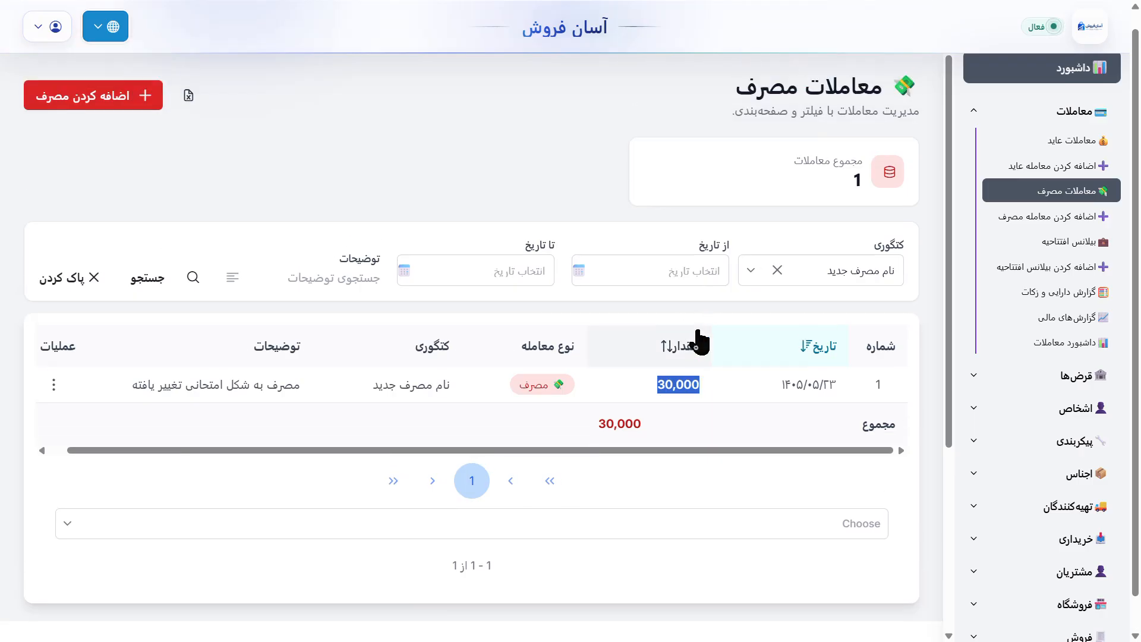
{"action": "left_click_drag", "start_coordinate": [851, 200], "coordinate": [862, 196]}
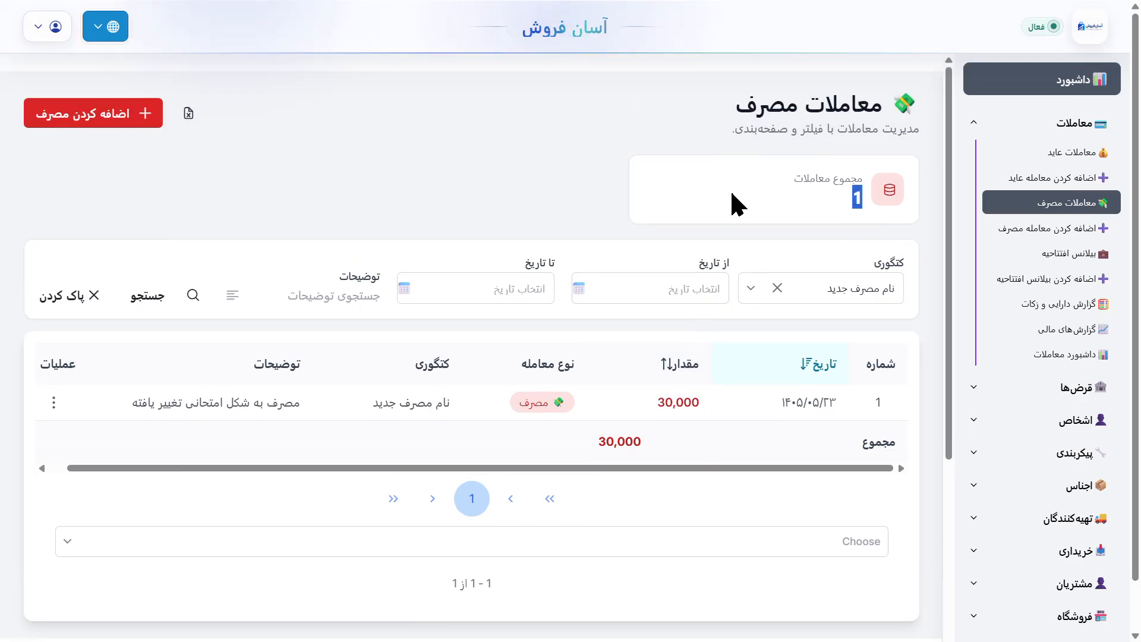